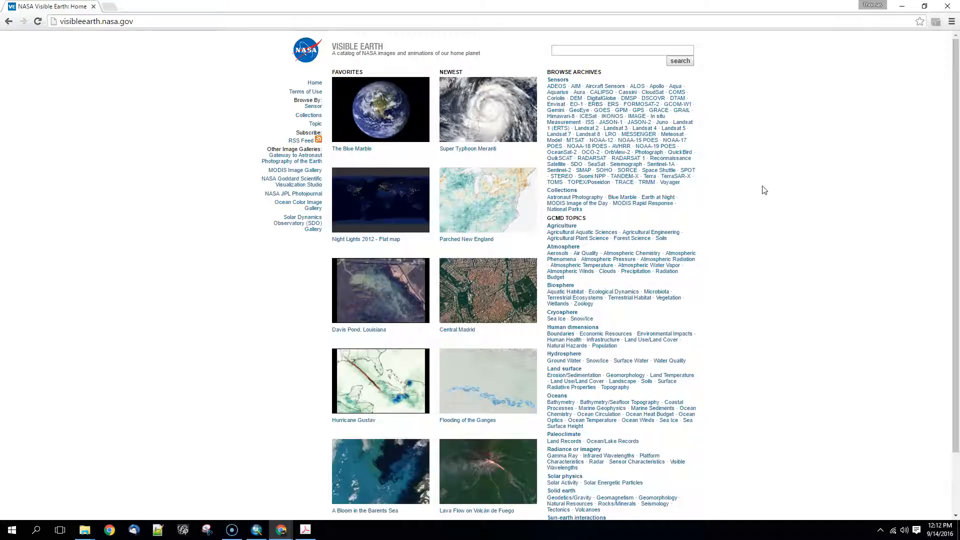
Open The Blue Marble collection and browse the images on its three pages.
{"action": "left_click", "coordinate": [384, 121]}
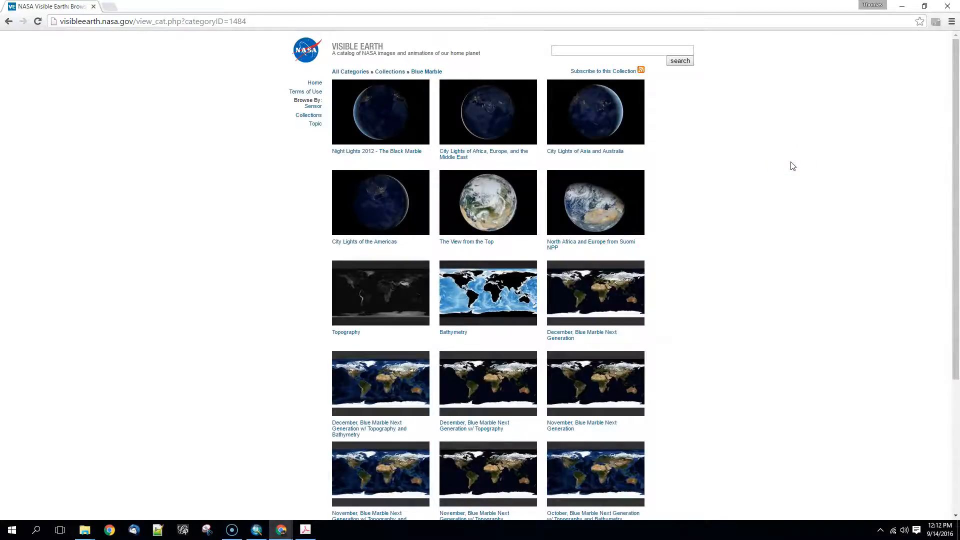
{"action": "scroll", "coordinate": [718, 283], "scroll_direction": "down", "scroll_amount": 4}
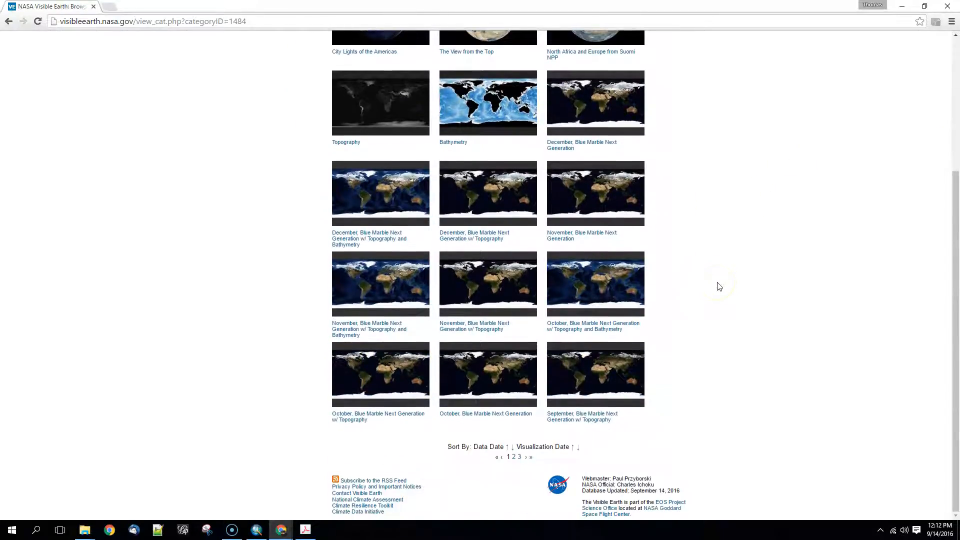
{"action": "scroll", "coordinate": [718, 284], "scroll_direction": "up", "scroll_amount": 4}
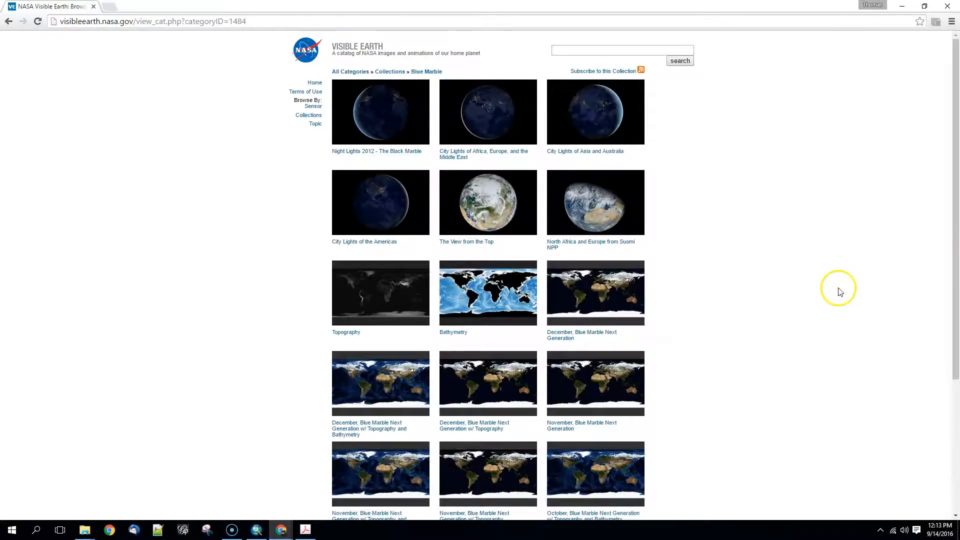
{"action": "scroll", "coordinate": [840, 292], "scroll_direction": "down", "scroll_amount": 3}
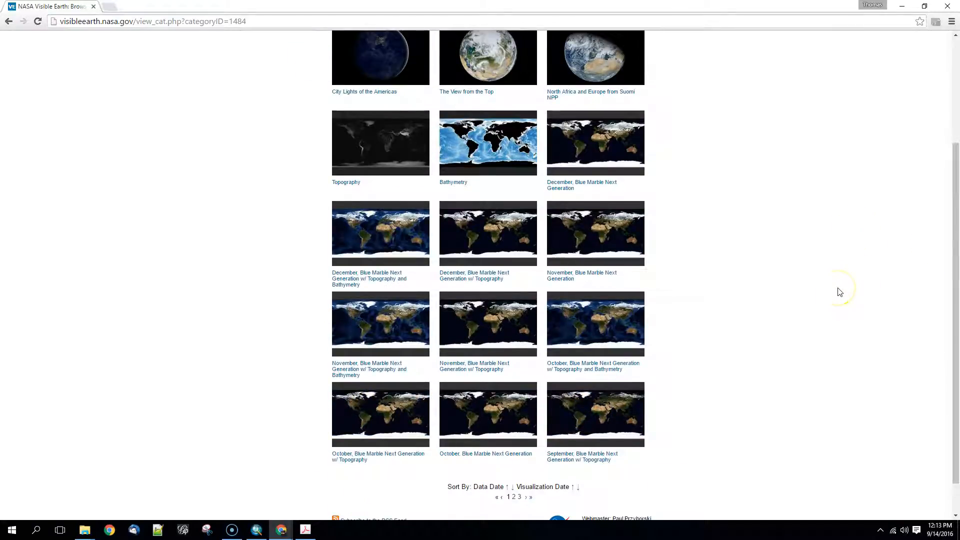
{"action": "left_click", "coordinate": [513, 496]}
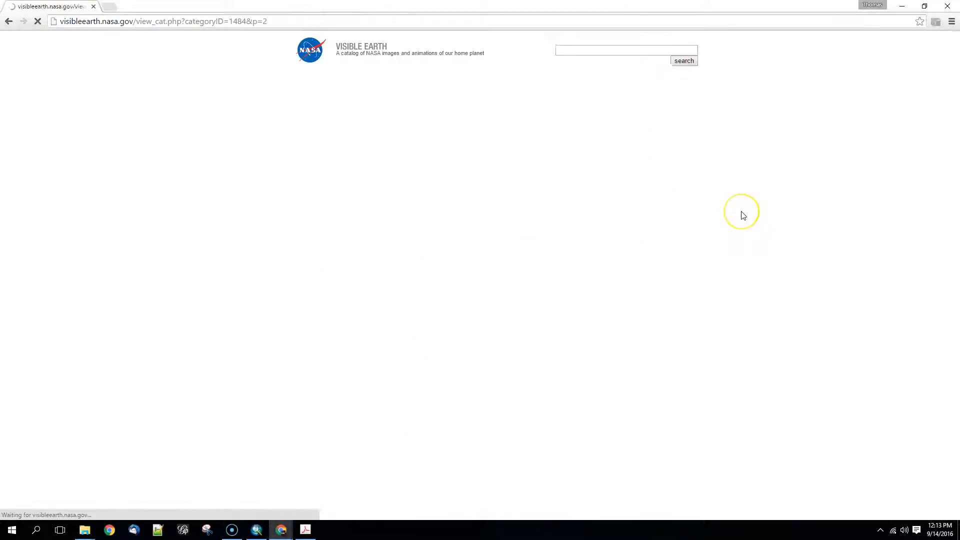
{"action": "scroll", "coordinate": [784, 263], "scroll_direction": "down", "scroll_amount": 10}
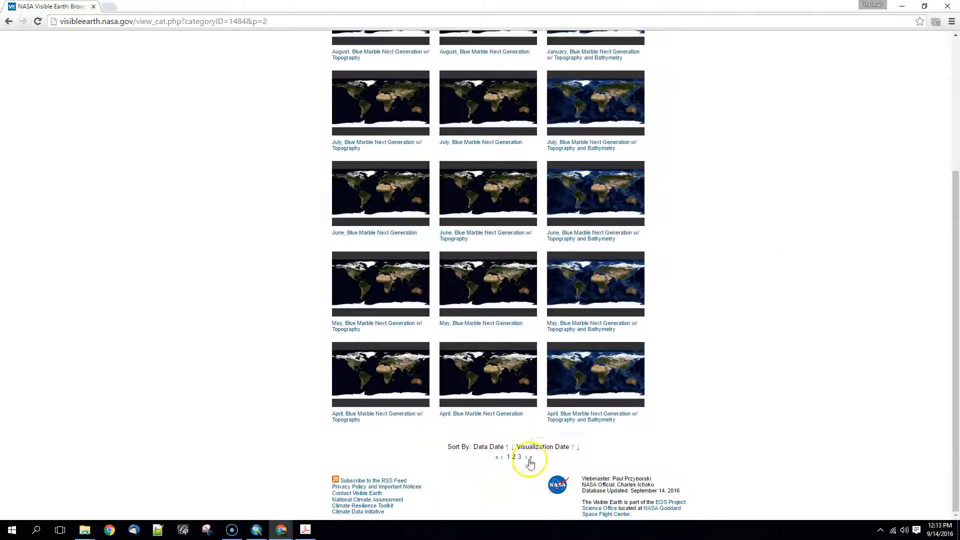
{"action": "left_click", "coordinate": [519, 457]}
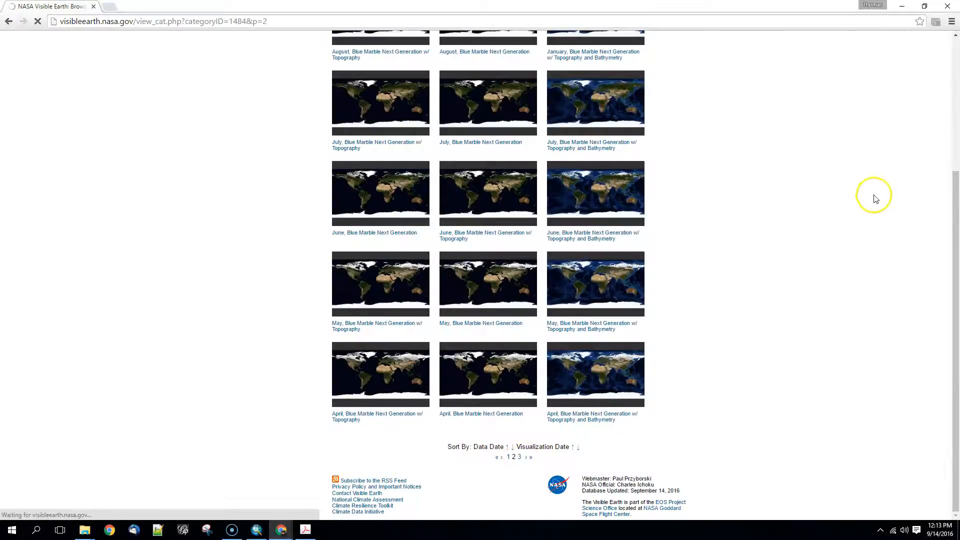
{"action": "scroll", "coordinate": [857, 228], "scroll_direction": "down", "scroll_amount": 1}
{"action": "scroll", "coordinate": [859, 231], "scroll_direction": "down", "scroll_amount": 1}
Open The Blue Marble entry, view globe_east_540.jpg, and return to the collection listing.
{"action": "left_click", "coordinate": [631, 409]}
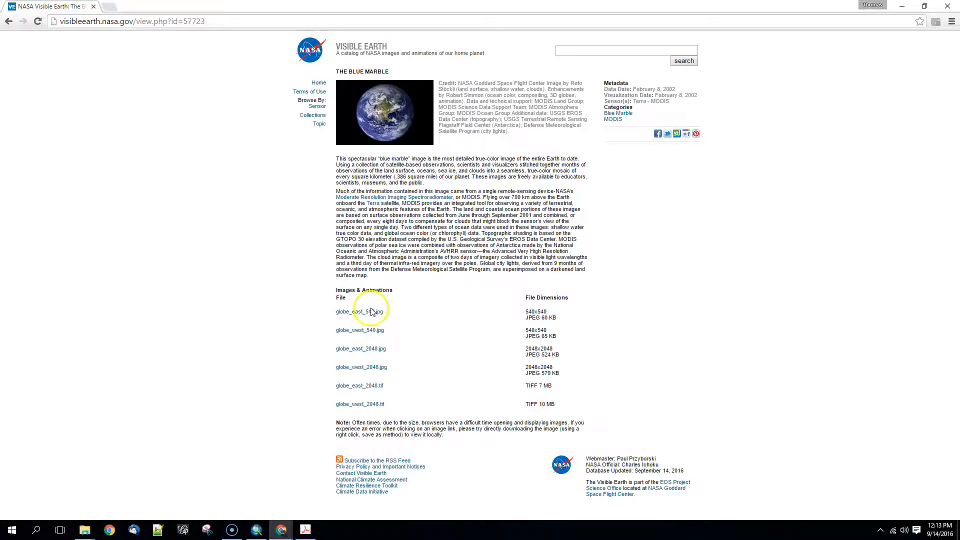
{"action": "left_click", "coordinate": [367, 312]}
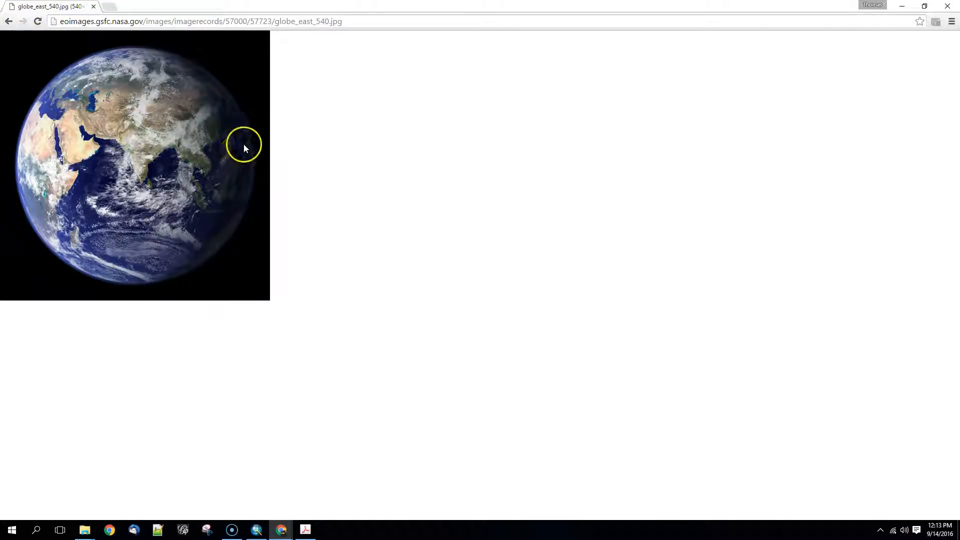
{"action": "left_click", "coordinate": [9, 21]}
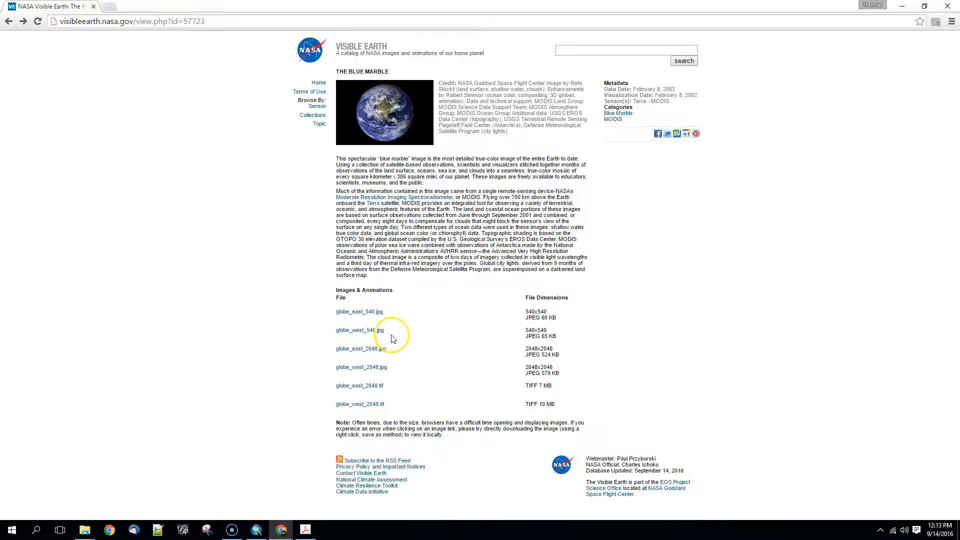
{"action": "left_click", "coordinate": [9, 21]}
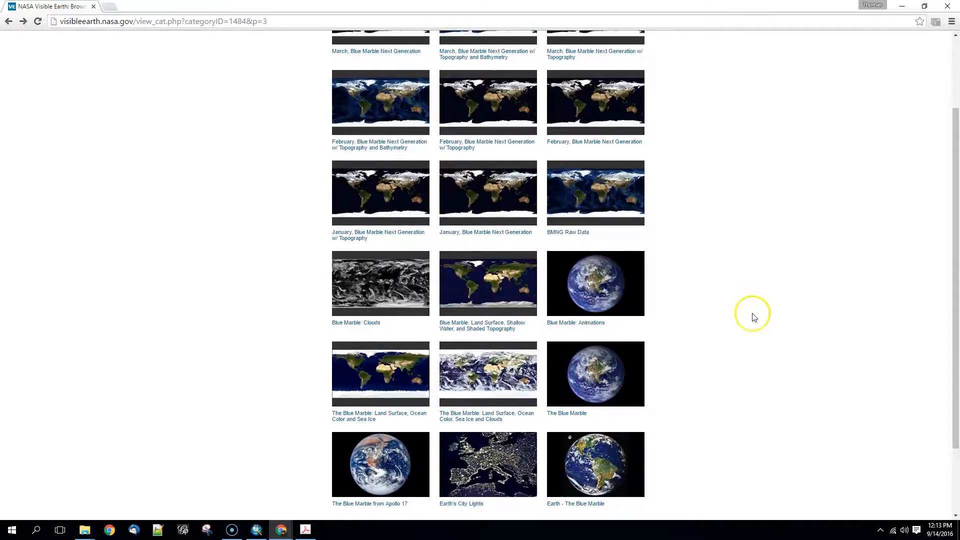
Go back to page 1 of the Blue Marble collection and open the Topography entry.
{"action": "scroll", "coordinate": [752, 315], "scroll_direction": "up", "scroll_amount": 2}
{"action": "scroll", "coordinate": [753, 317], "scroll_direction": "down", "scroll_amount": 4}
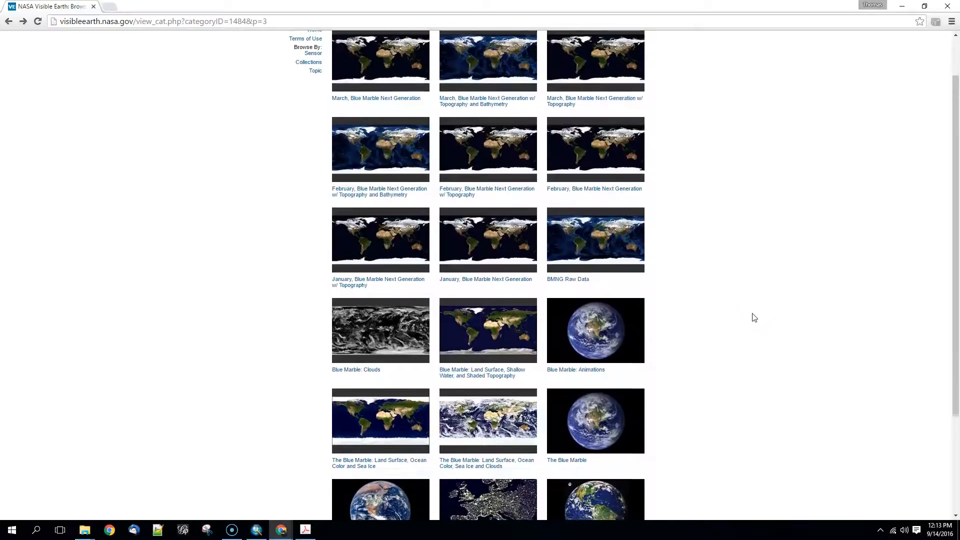
{"action": "left_click", "coordinate": [509, 456]}
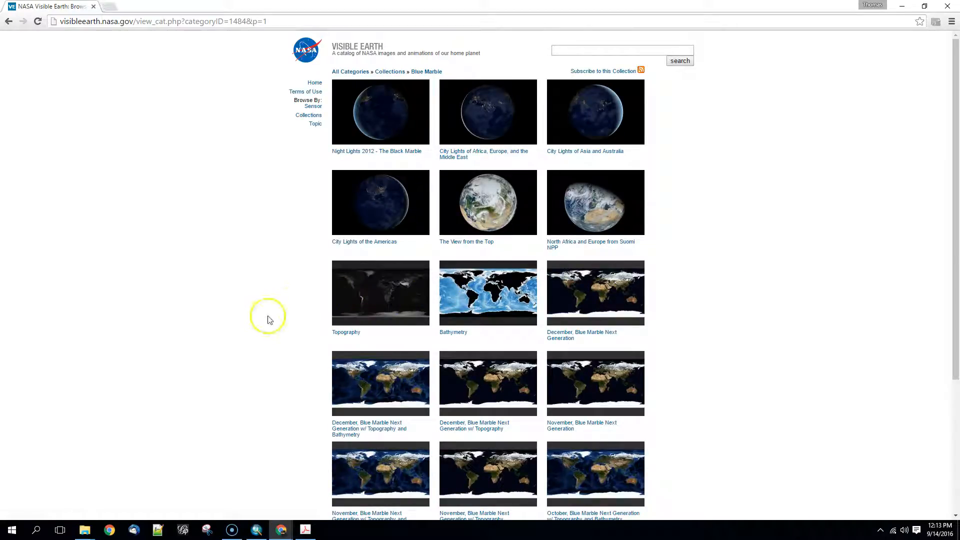
{"action": "left_click", "coordinate": [361, 318]}
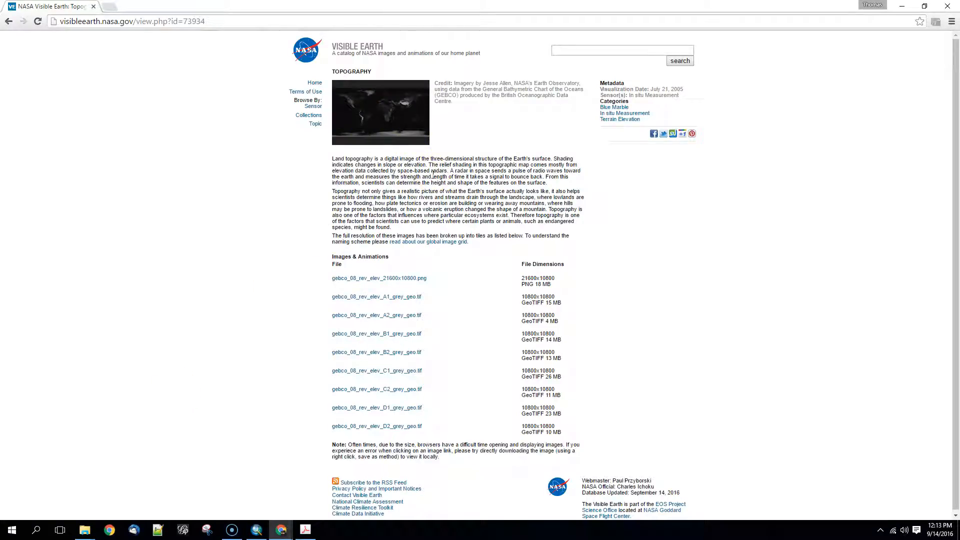
Download gebco_08_rev_elev_21600x10800.png from the Topography page to the Desktop.
{"action": "left_click", "coordinate": [393, 281]}
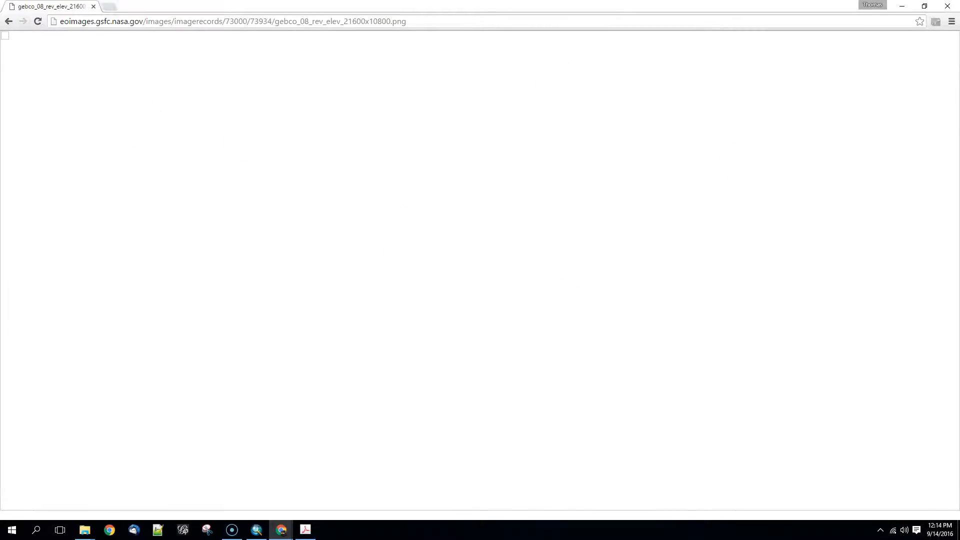
{"action": "left_click", "coordinate": [9, 21]}
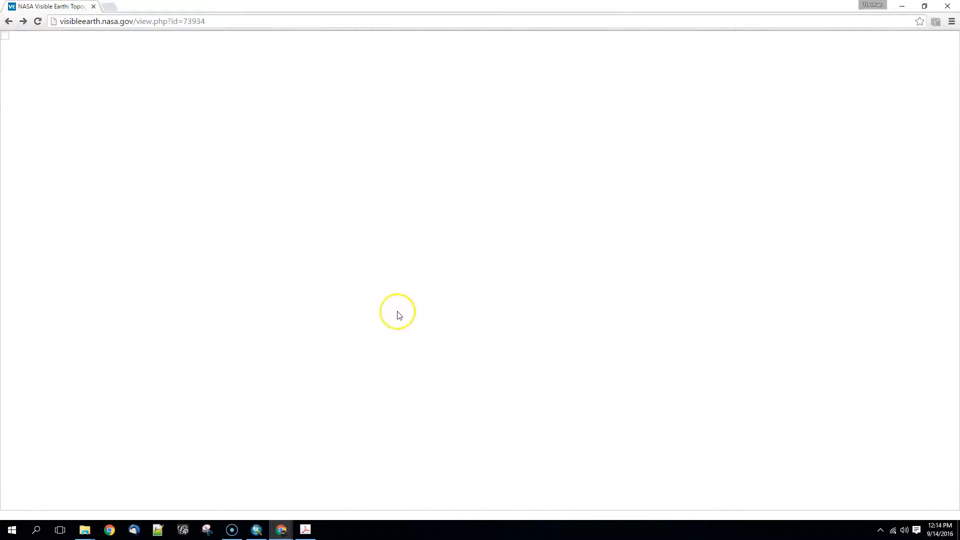
{"action": "right_click", "coordinate": [404, 276]}
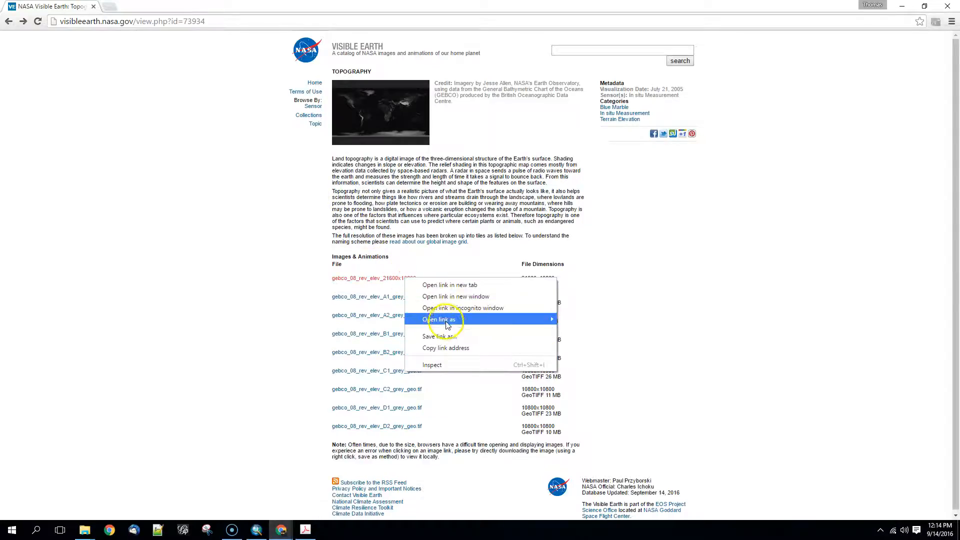
{"action": "left_click", "coordinate": [454, 337]}
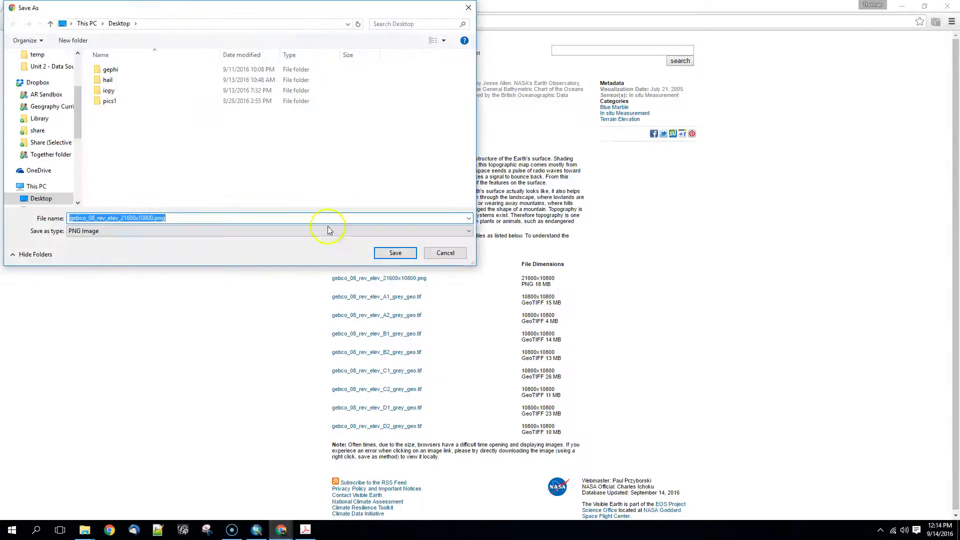
{"action": "left_click", "coordinate": [395, 252]}
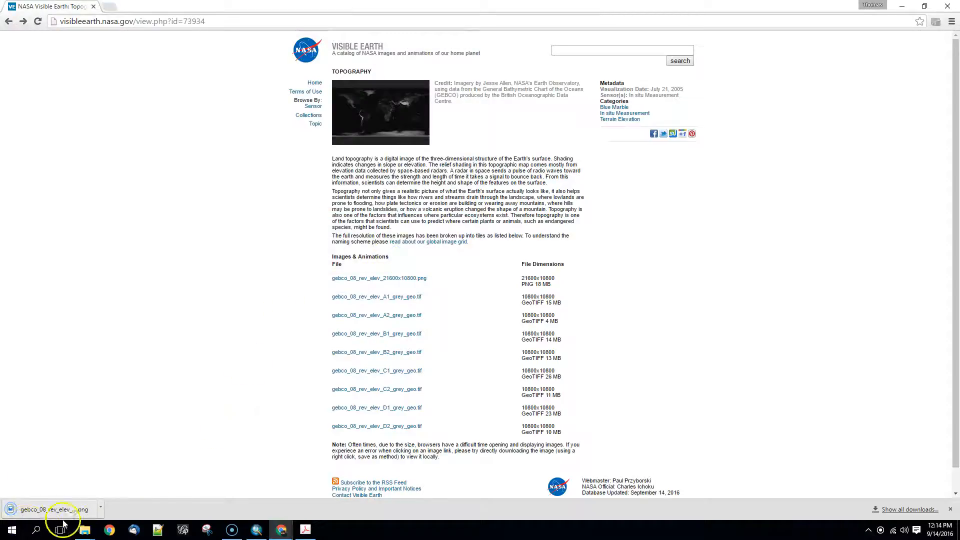
Show the downloaded elevation PNG in its folder, view the image in Photos, and close it.
{"action": "left_click", "coordinate": [101, 509]}
{"action": "left_click", "coordinate": [125, 475]}
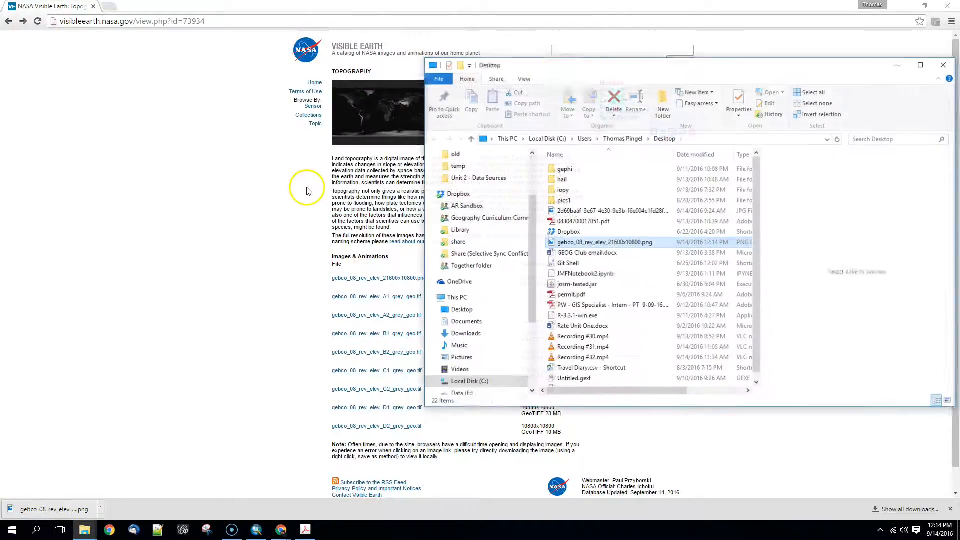
{"action": "double_click", "coordinate": [594, 247]}
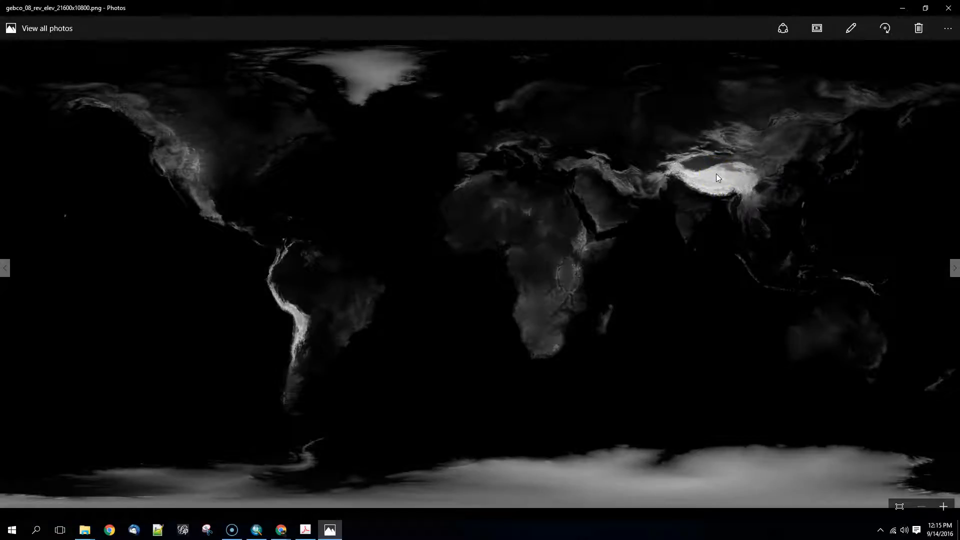
{"action": "left_click", "coordinate": [948, 8]}
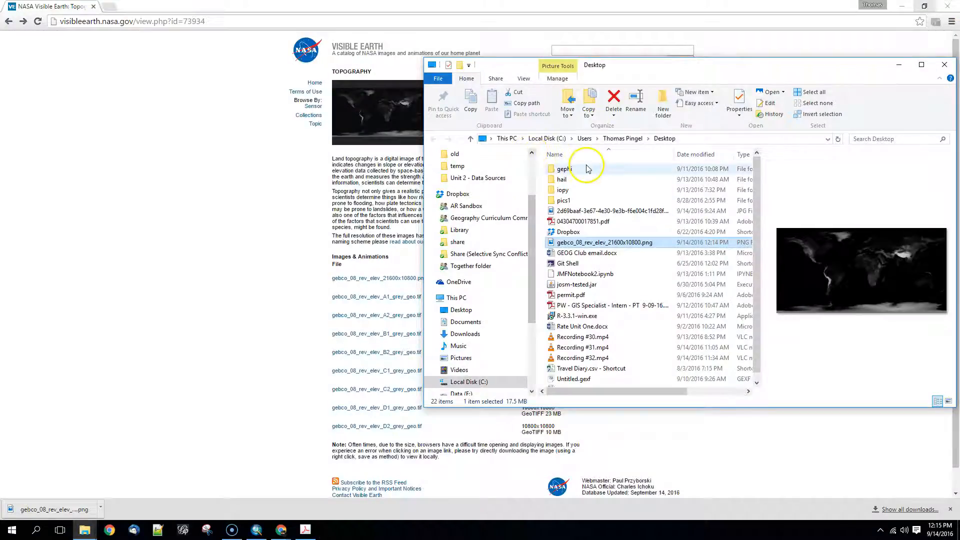
Open the global image grid page in a new tab, examine the tile naming scheme, and return to the Topography page.
{"action": "left_click", "coordinate": [106, 395]}
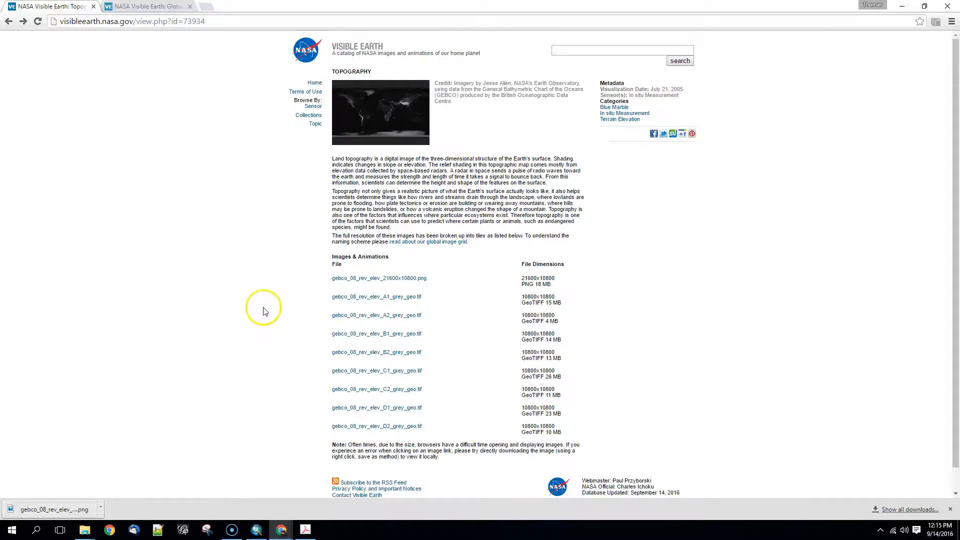
{"action": "right_click", "coordinate": [430, 242]}
{"action": "left_click", "coordinate": [453, 248]}
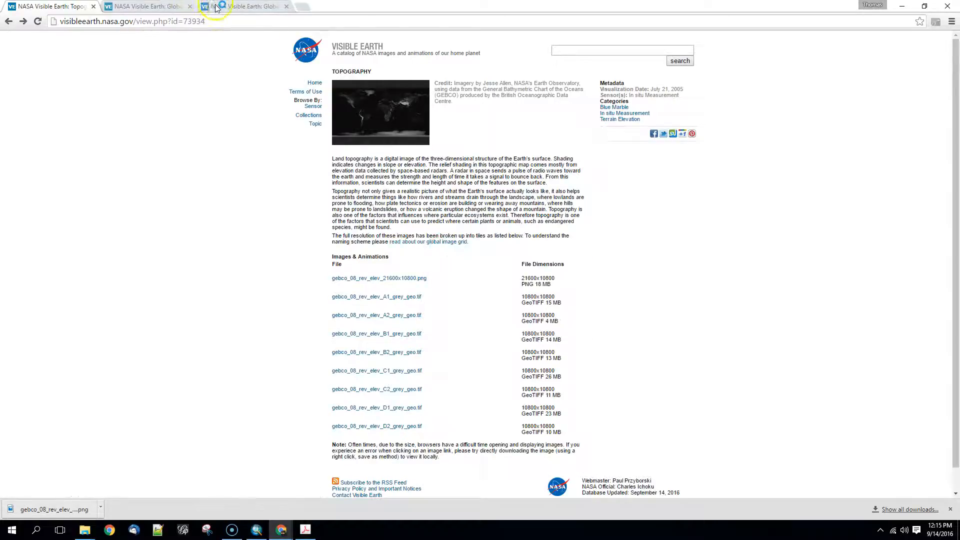
{"action": "left_click", "coordinate": [191, 6]}
{"action": "left_click", "coordinate": [145, 6]}
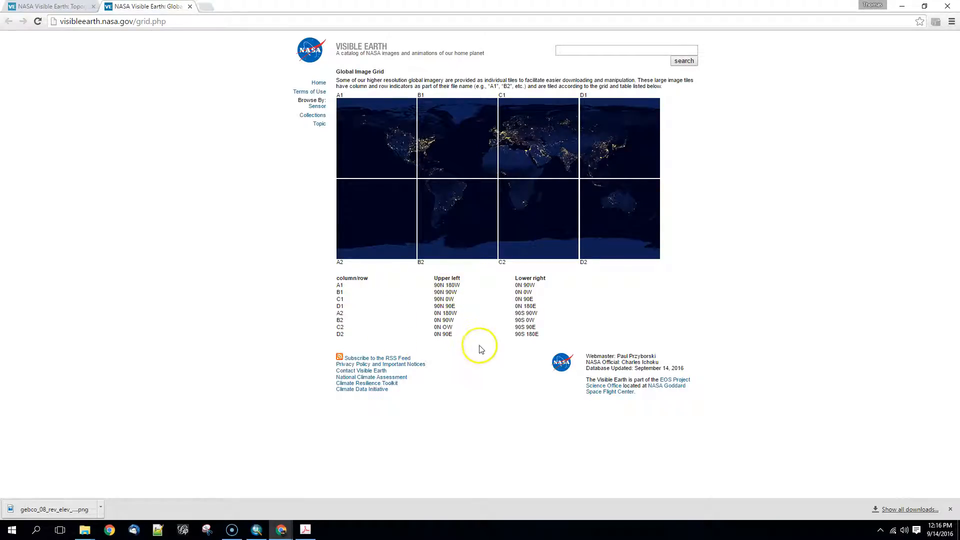
{"action": "left_click", "coordinate": [52, 6]}
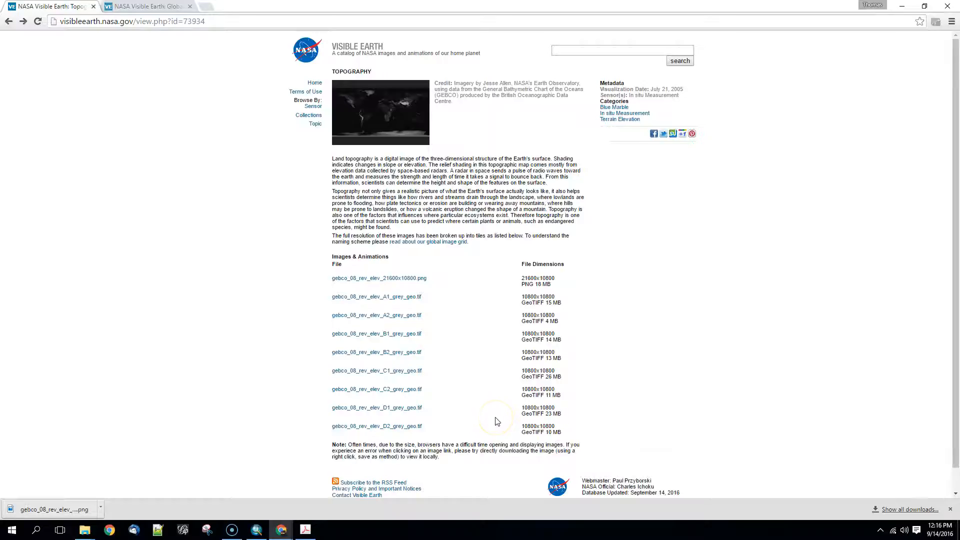
Save gebco_08_rev_elev_A1_grey_geo.tif in a new Desktop folder named elevation.
{"action": "right_click", "coordinate": [389, 298]}
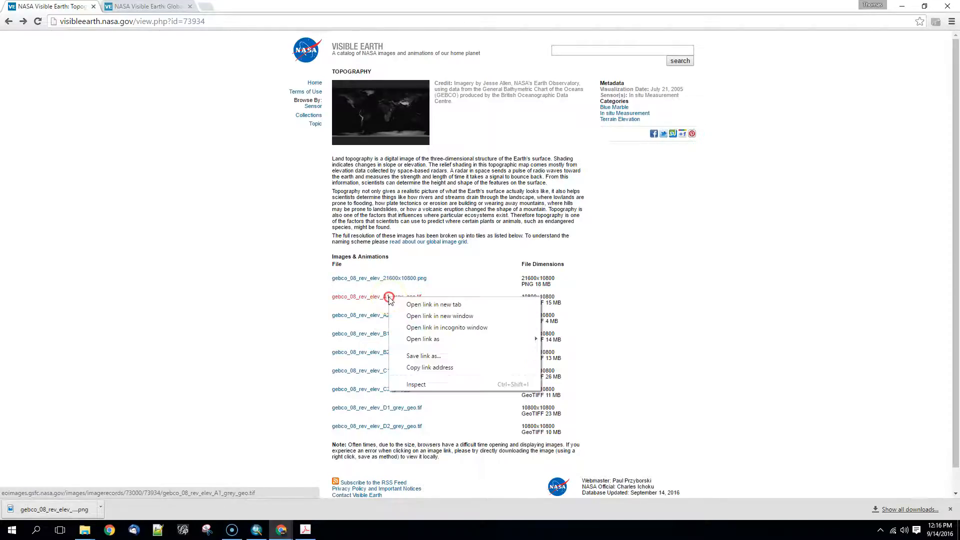
{"action": "left_click", "coordinate": [418, 357]}
{"action": "right_click", "coordinate": [173, 147]}
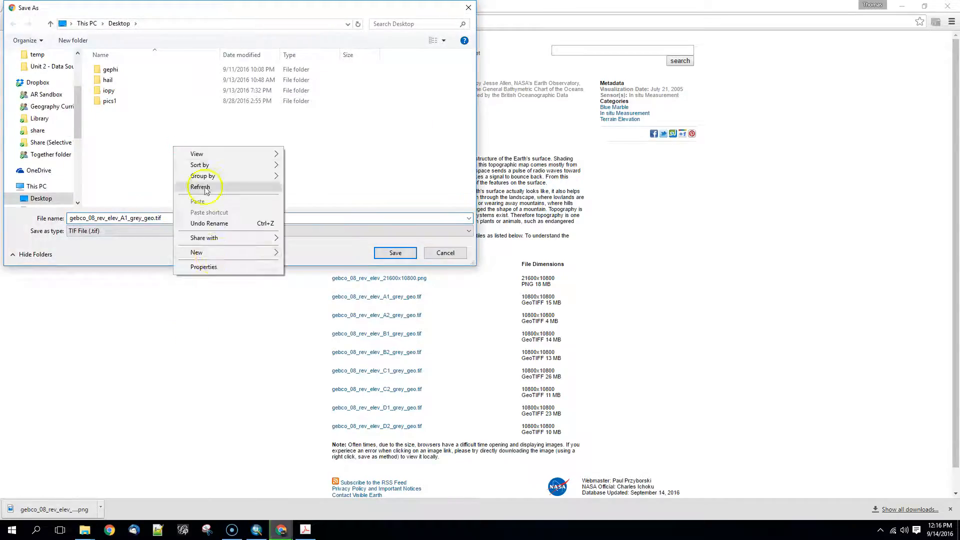
{"action": "mouse_move", "coordinate": [223, 258]}
{"action": "left_click", "coordinate": [306, 253]}
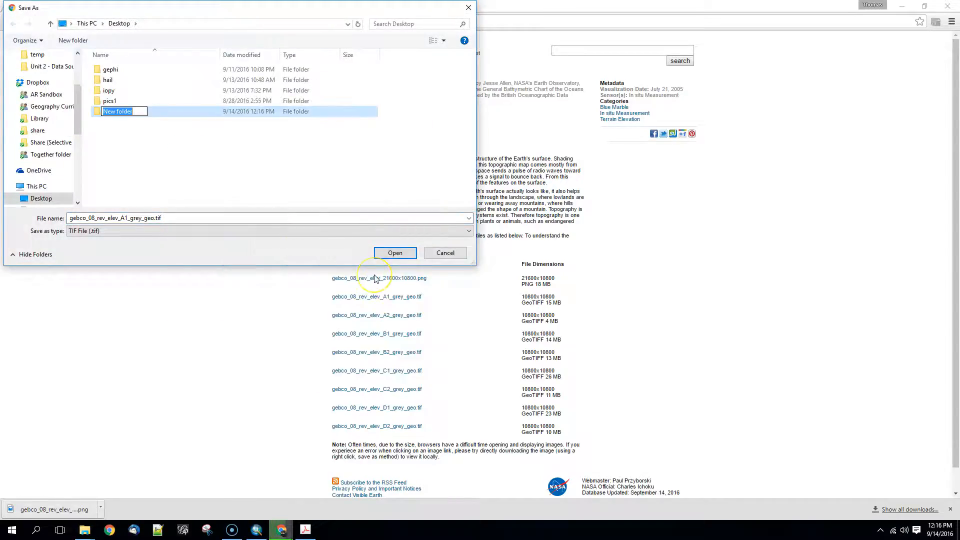
{"action": "type", "text": "elevation"}
{"action": "key", "text": "Return"}
{"action": "double_click", "coordinate": [164, 114]}
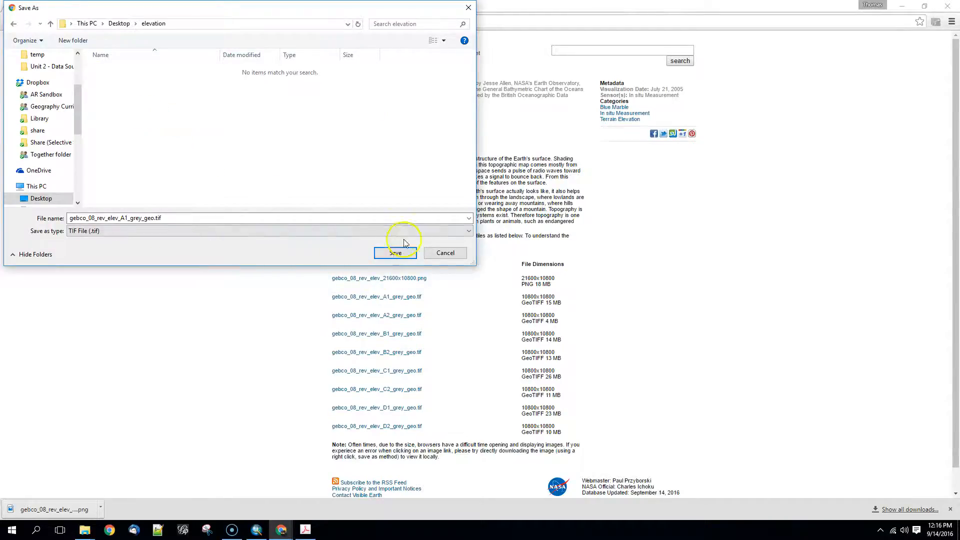
{"action": "left_click", "coordinate": [406, 253]}
Download the B1 and C1 grey GeoTIFF elevation tiles into the elevation folder.
{"action": "right_click", "coordinate": [410, 339]}
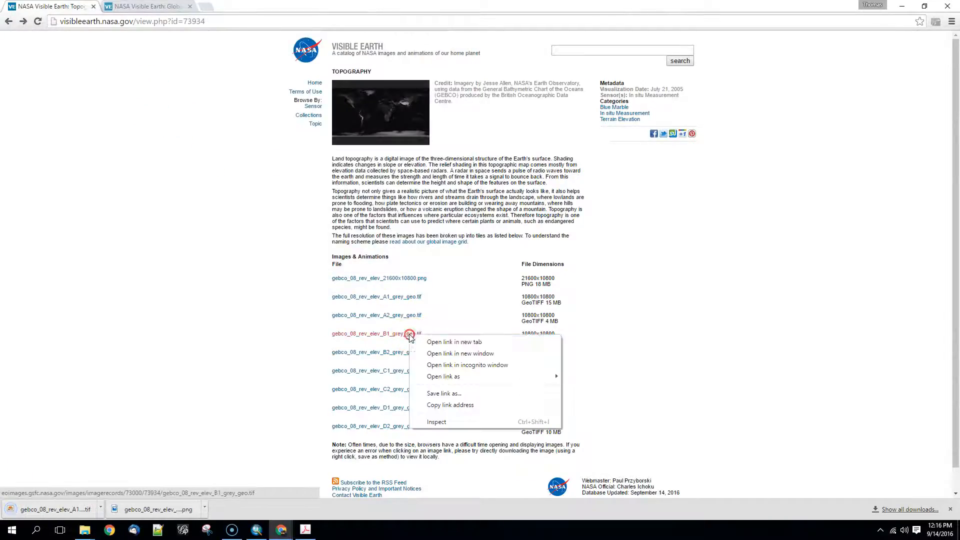
{"action": "left_click", "coordinate": [446, 394]}
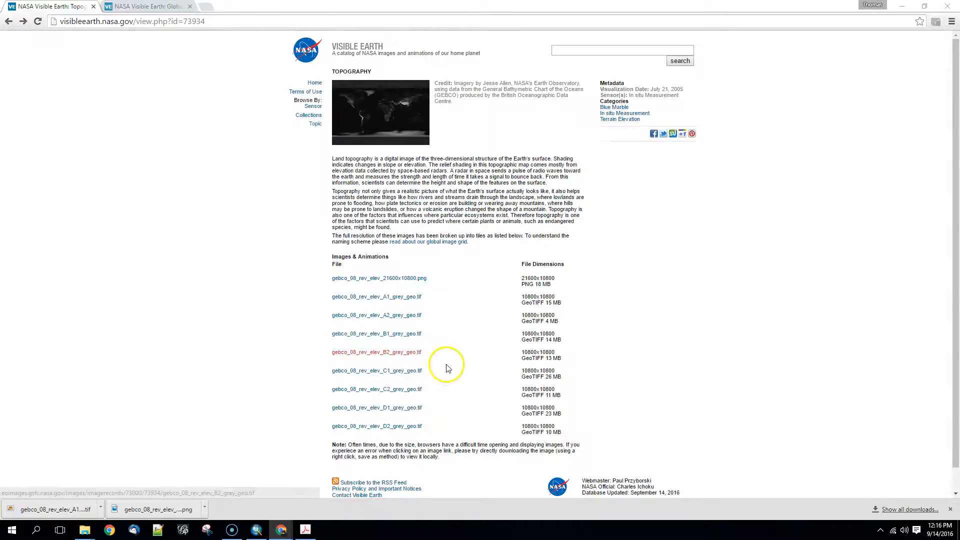
{"action": "left_click", "coordinate": [399, 250]}
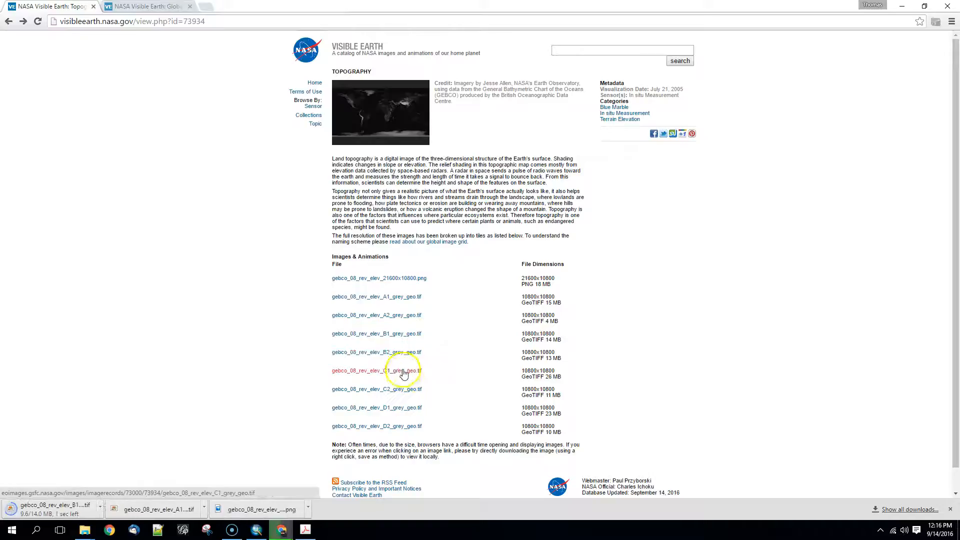
{"action": "right_click", "coordinate": [404, 370]}
{"action": "left_click", "coordinate": [438, 429]}
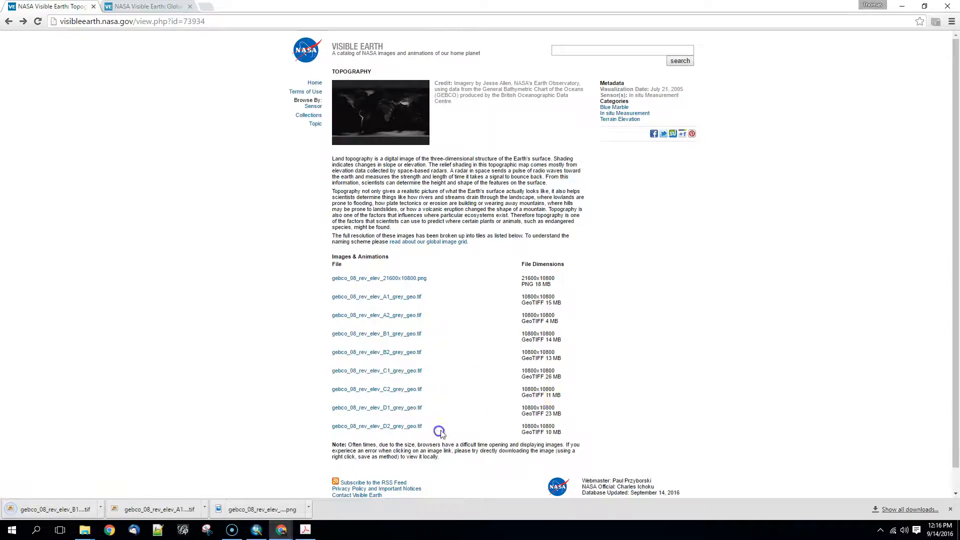
{"action": "key", "text": "Return"}
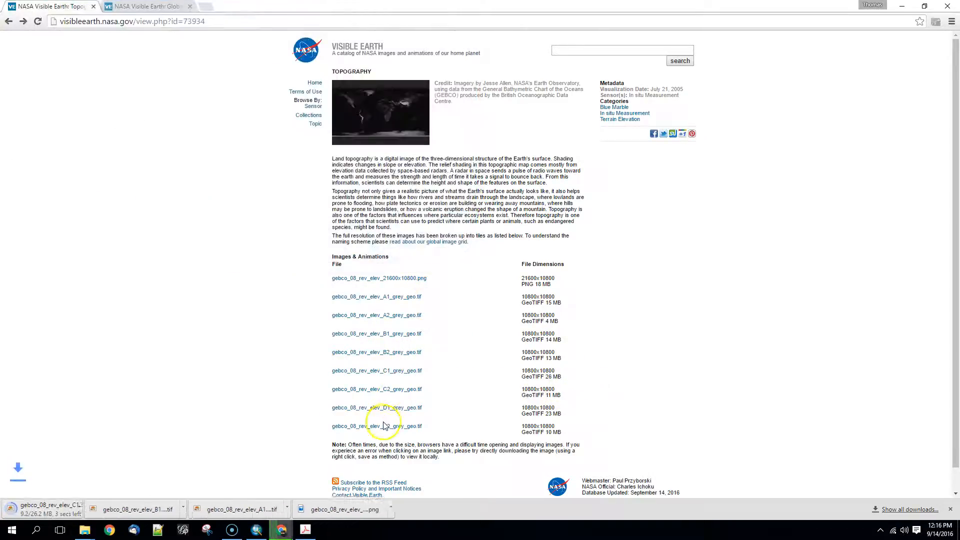
Save gebco_08_rev_elev_D1_grey_geo.tif in the elevation folder.
{"action": "right_click", "coordinate": [399, 410]}
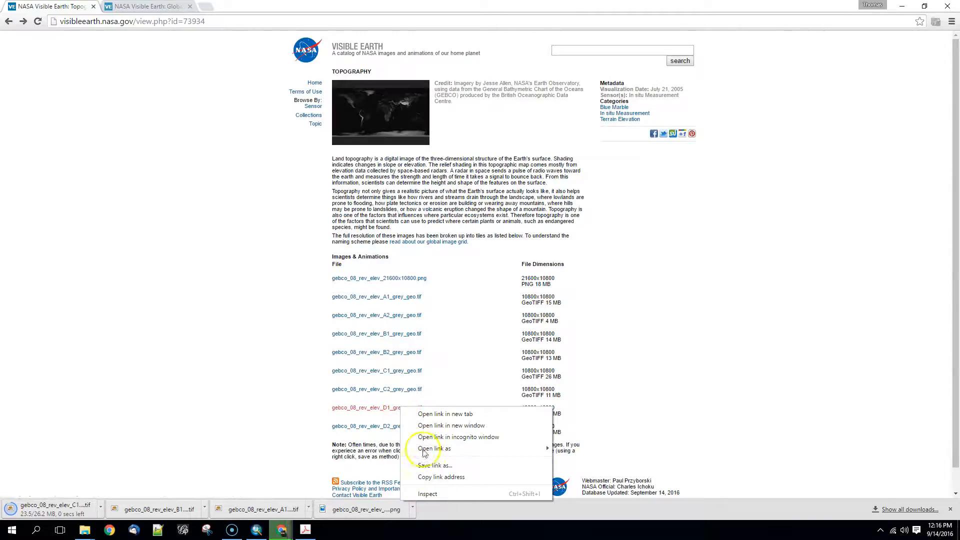
{"action": "left_click", "coordinate": [436, 468]}
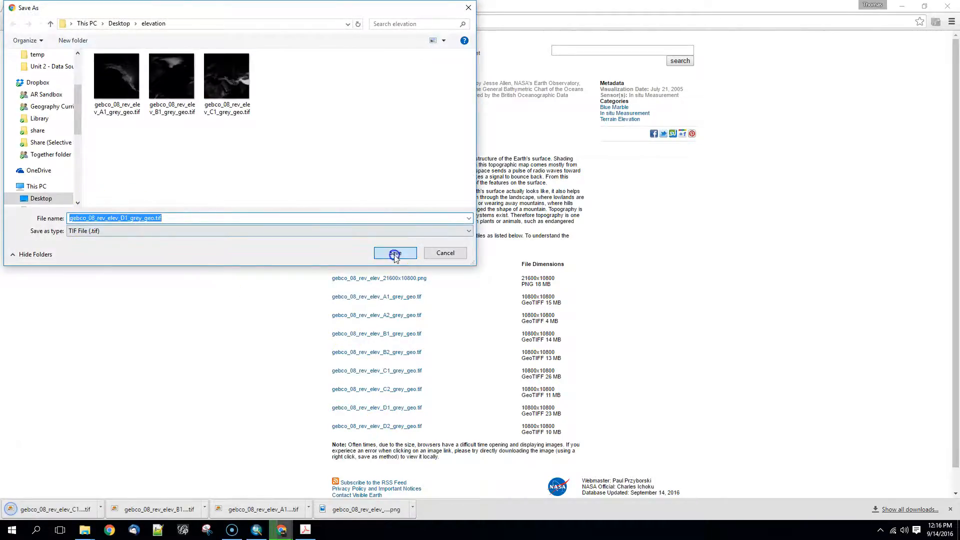
{"action": "left_click", "coordinate": [395, 254]}
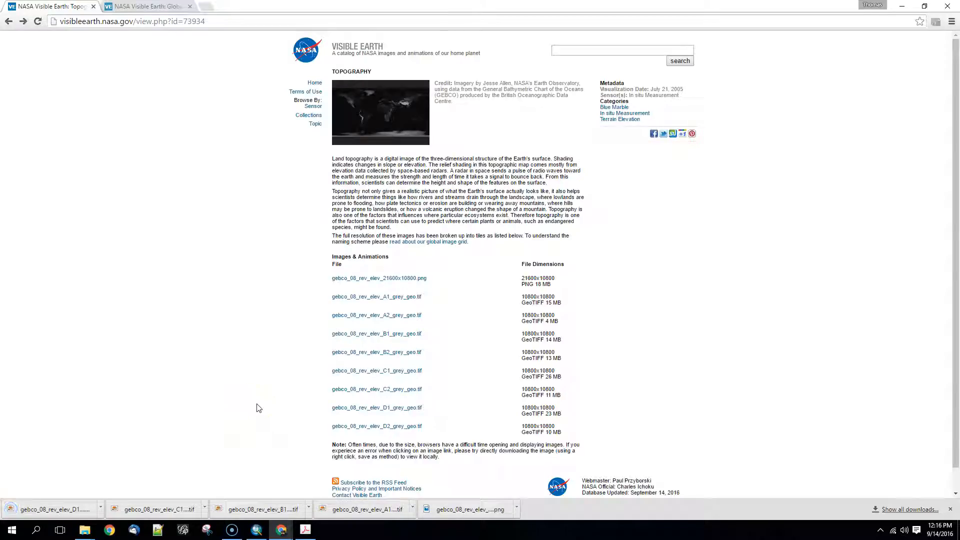
Open the Desktop's elevation folder in a maximized window and preview the A1 tile.
{"action": "mouse_move", "coordinate": [85, 531]}
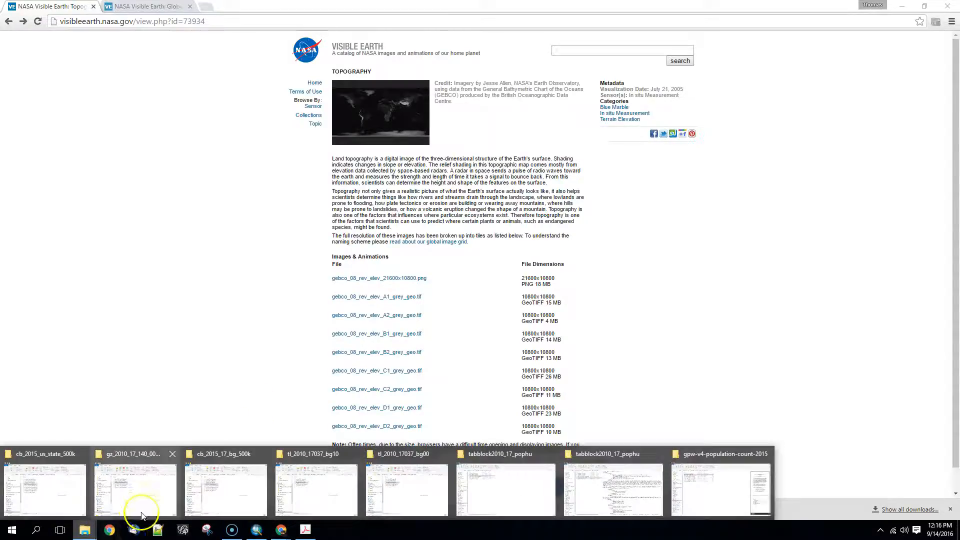
{"action": "left_click", "coordinate": [720, 496]}
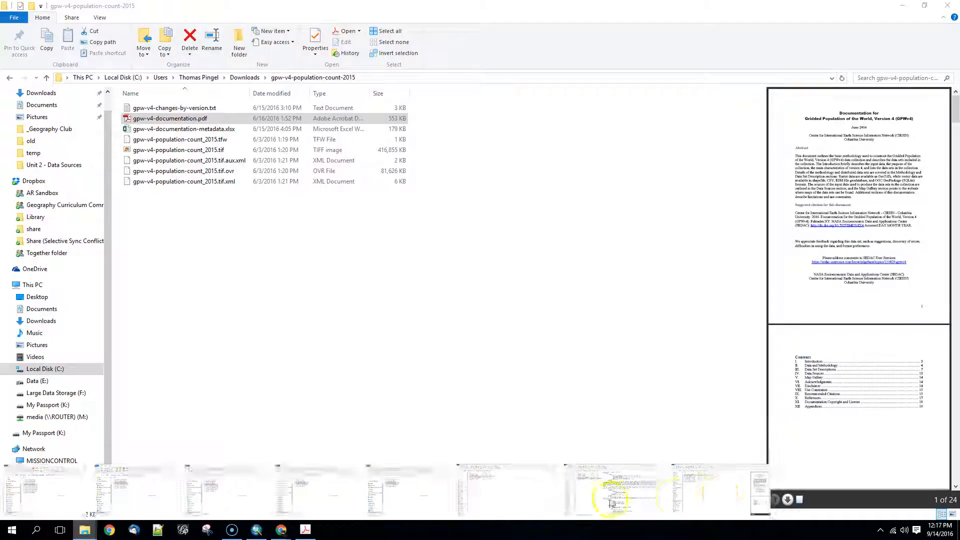
{"action": "key", "text": "super+d"}
{"action": "right_click", "coordinate": [186, 344]}
{"action": "left_click", "coordinate": [200, 374]}
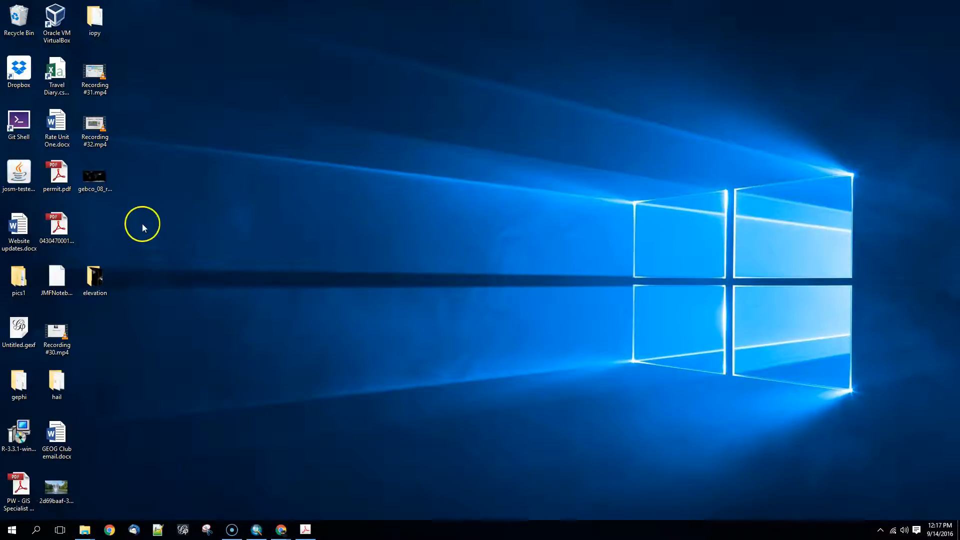
{"action": "double_click", "coordinate": [95, 280]}
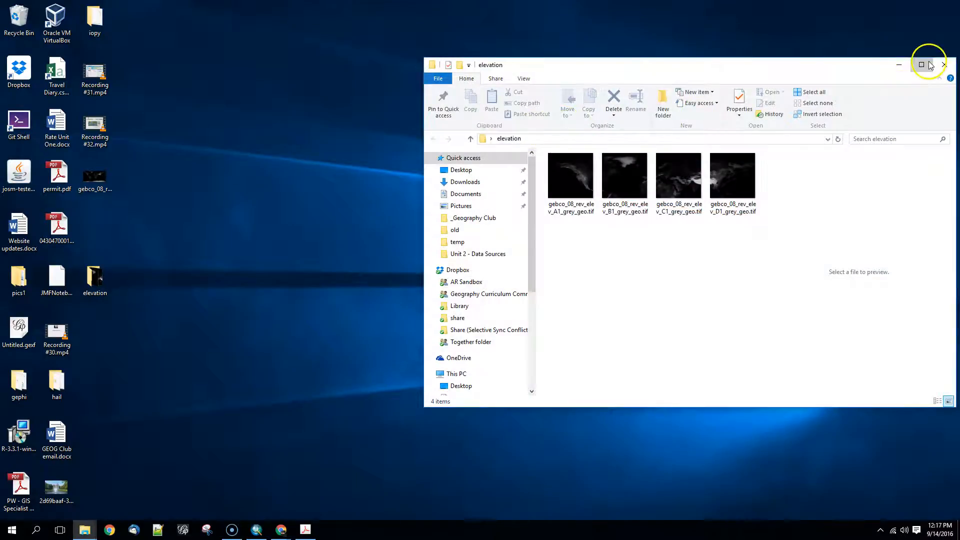
{"action": "left_click", "coordinate": [921, 65]}
{"action": "left_click", "coordinate": [141, 120]}
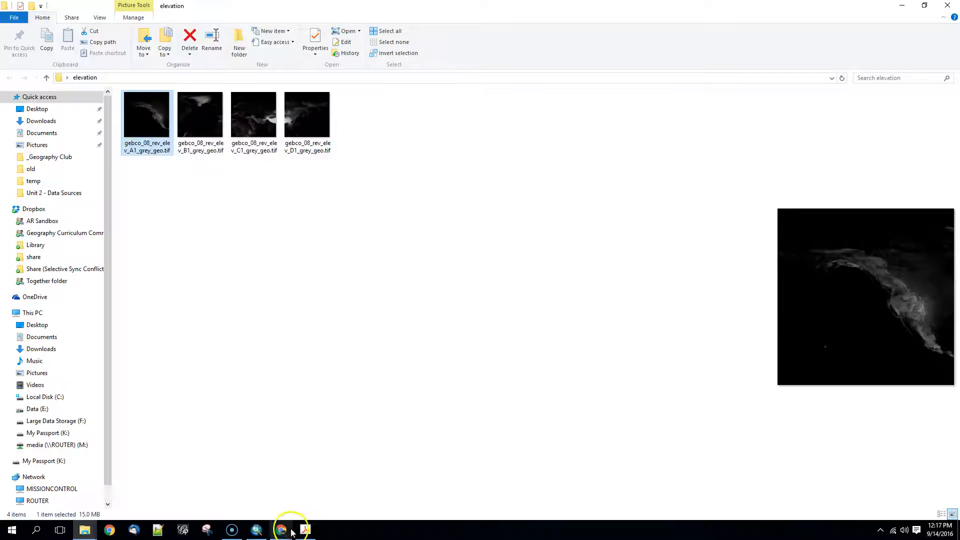
Switch to ArcMap, place its window beside the folder's files, and remove the existing layer from the map.
{"action": "left_click", "coordinate": [256, 529]}
{"action": "left_click_drag", "start_coordinate": [465, 5], "coordinate": [664, 79]}
{"action": "right_click", "coordinate": [344, 190]}
{"action": "left_click", "coordinate": [360, 207]}
Add gebco_08_rev_elev_A1_grey_geo.tif from the elevation folder to the map, building pyramids with Bilinear Interpolation resampling.
{"action": "left_click_drag", "start_coordinate": [138, 115], "coordinate": [349, 396]}
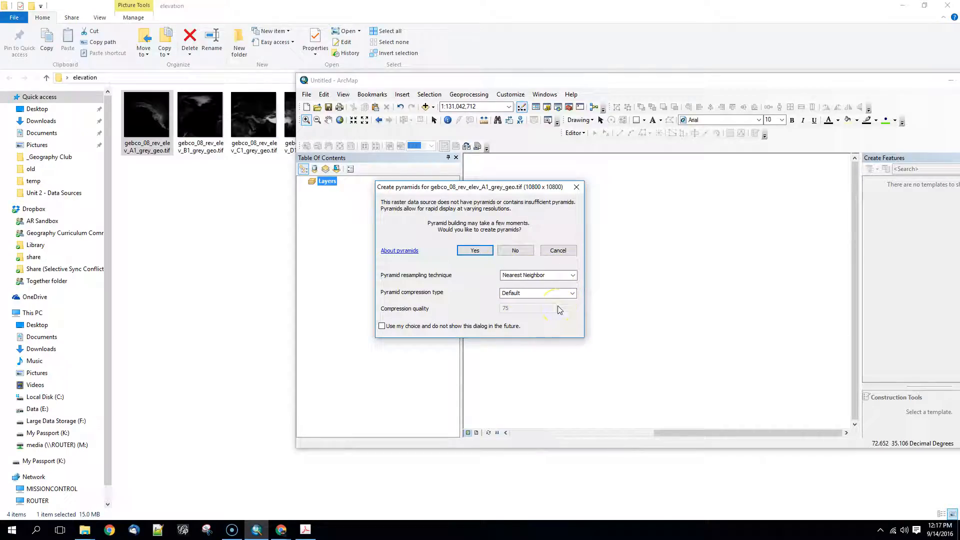
{"action": "left_click", "coordinate": [572, 275]}
{"action": "left_click", "coordinate": [553, 291]}
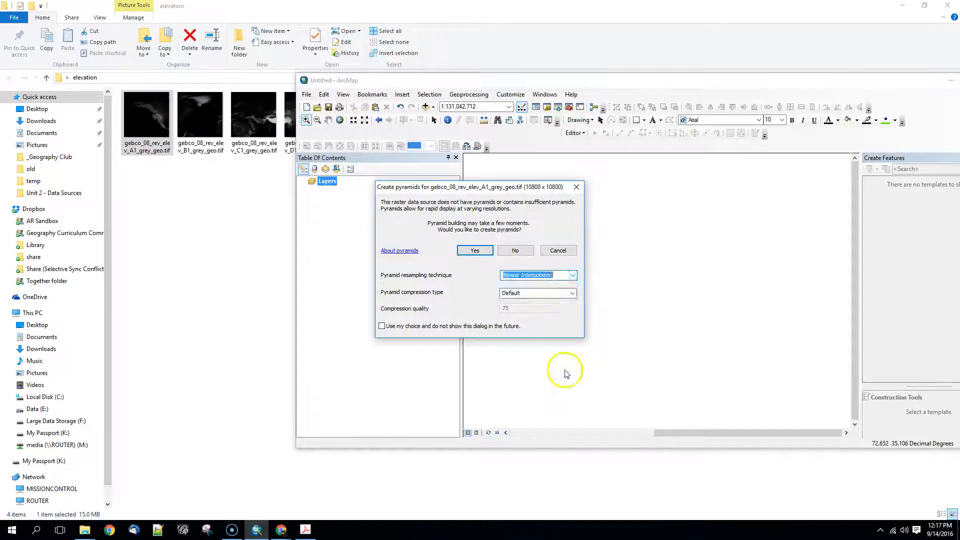
{"action": "left_click", "coordinate": [474, 251]}
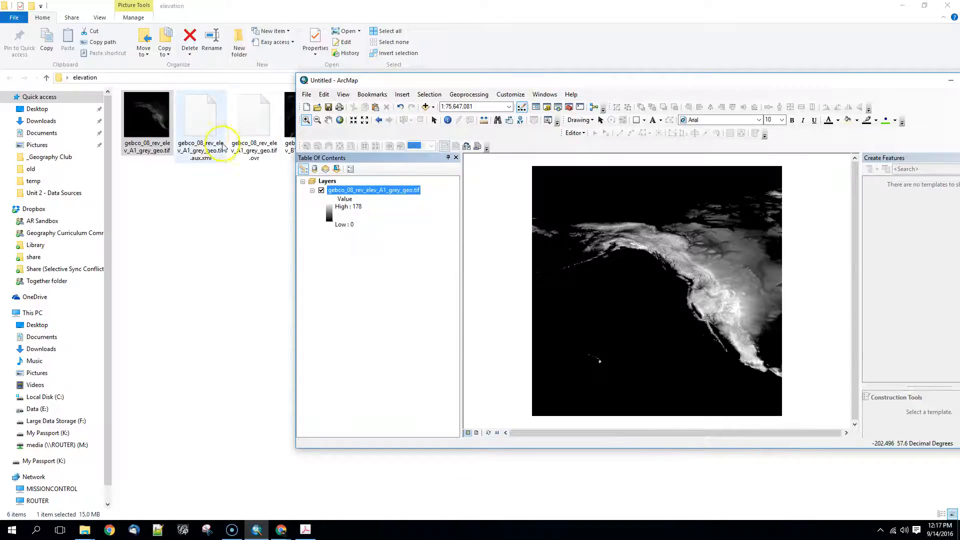
Move the ArcMap window clear of the tile files and add the B1 elevation tile to the map with pyramids built.
{"action": "left_click_drag", "start_coordinate": [372, 80], "coordinate": [296, 205]}
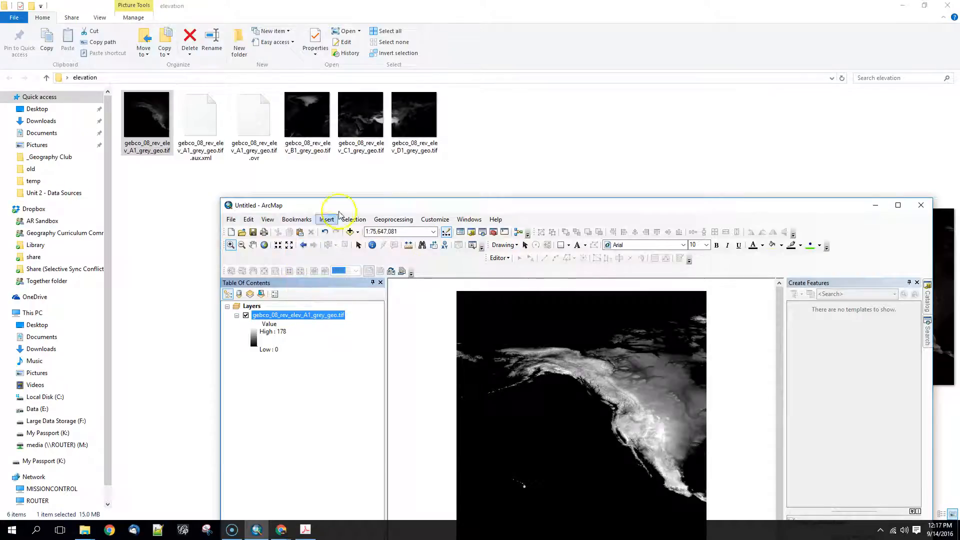
{"action": "left_click_drag", "start_coordinate": [300, 114], "coordinate": [539, 406]}
{"action": "left_click", "coordinate": [538, 275]}
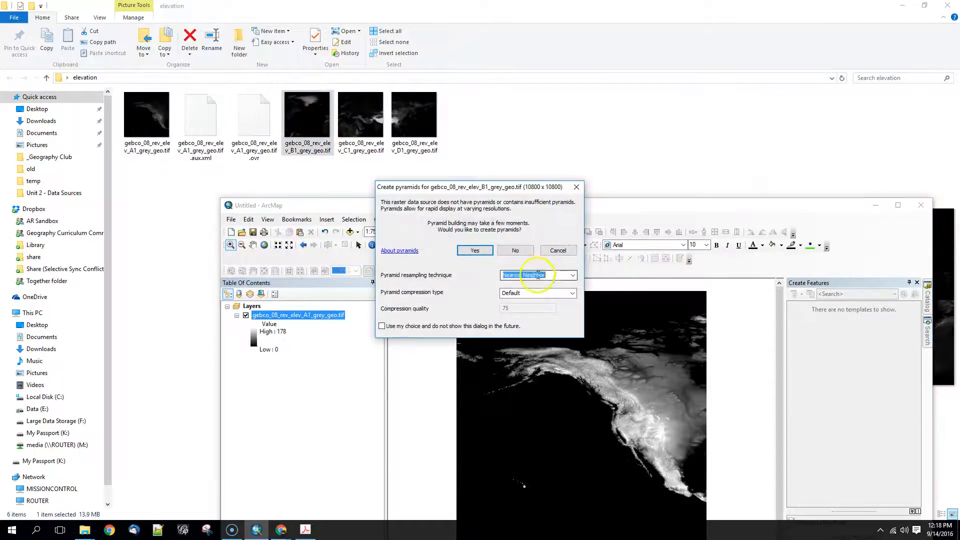
{"action": "left_click", "coordinate": [573, 276]}
{"action": "left_click", "coordinate": [545, 283]}
{"action": "left_click", "coordinate": [475, 250]}
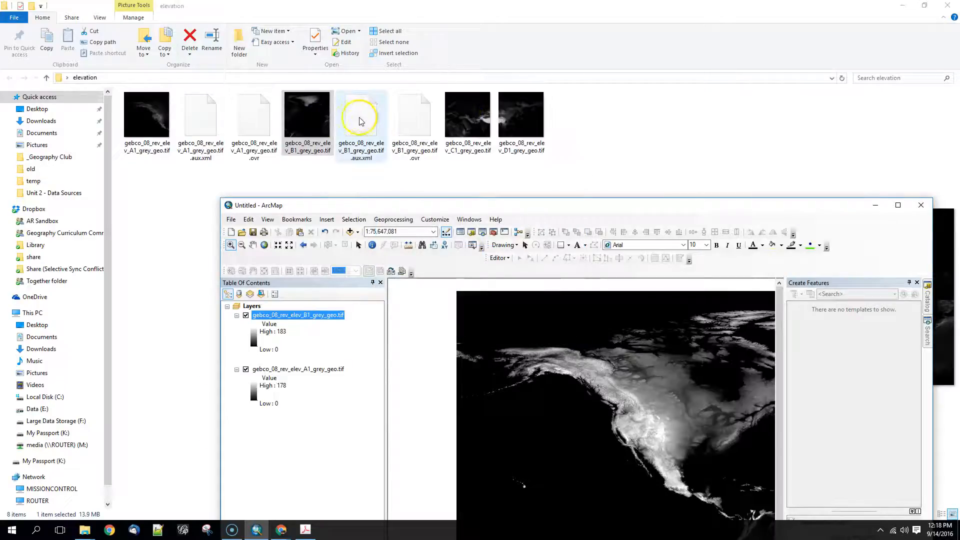
Add gebco_08_rev_elev_C1_grey_geo.tif to the map and build its pyramids.
{"action": "left_click_drag", "start_coordinate": [459, 113], "coordinate": [561, 341]}
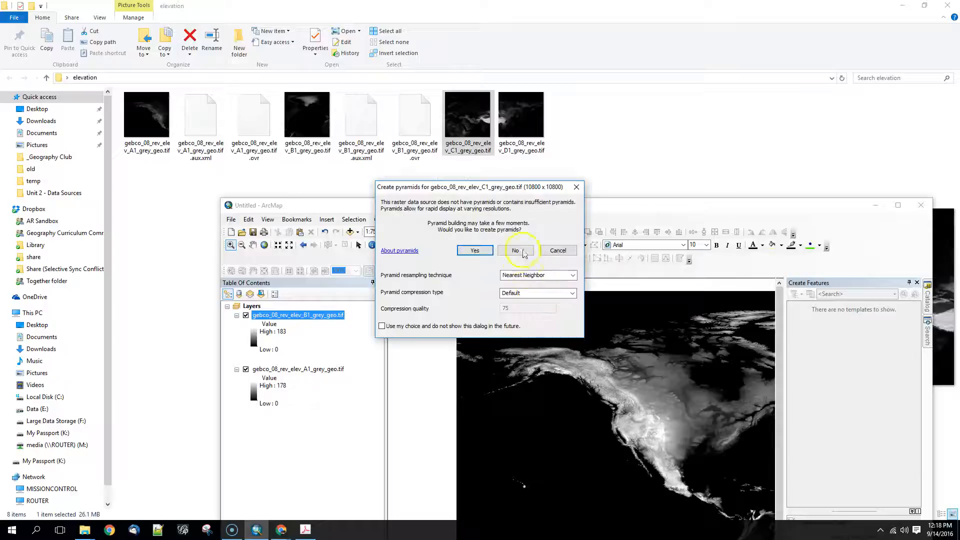
{"action": "left_click", "coordinate": [574, 276]}
{"action": "left_click", "coordinate": [545, 283]}
{"action": "left_click", "coordinate": [475, 250]}
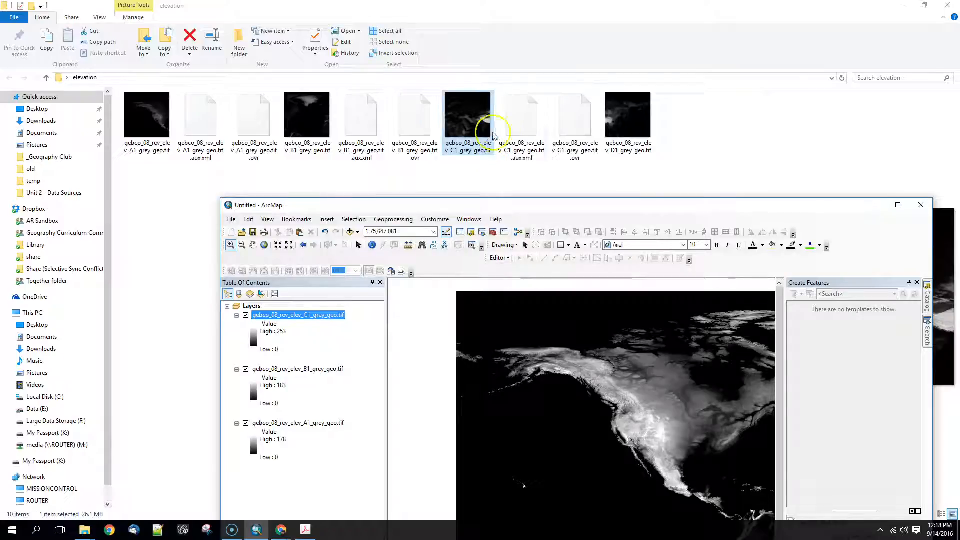
Add gebco_08_rev_elev_D1_grey_geo.tif to the map and build its pyramids.
{"action": "left_click", "coordinate": [651, 121]}
{"action": "left_click_drag", "start_coordinate": [631, 108], "coordinate": [541, 441]}
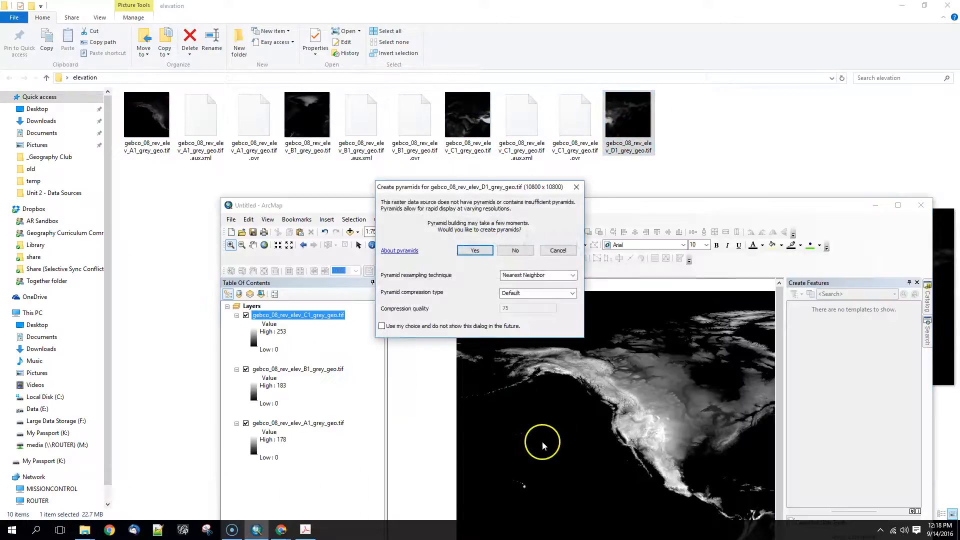
{"action": "left_click", "coordinate": [530, 273]}
{"action": "left_click", "coordinate": [535, 287]}
{"action": "key", "text": "Return"}
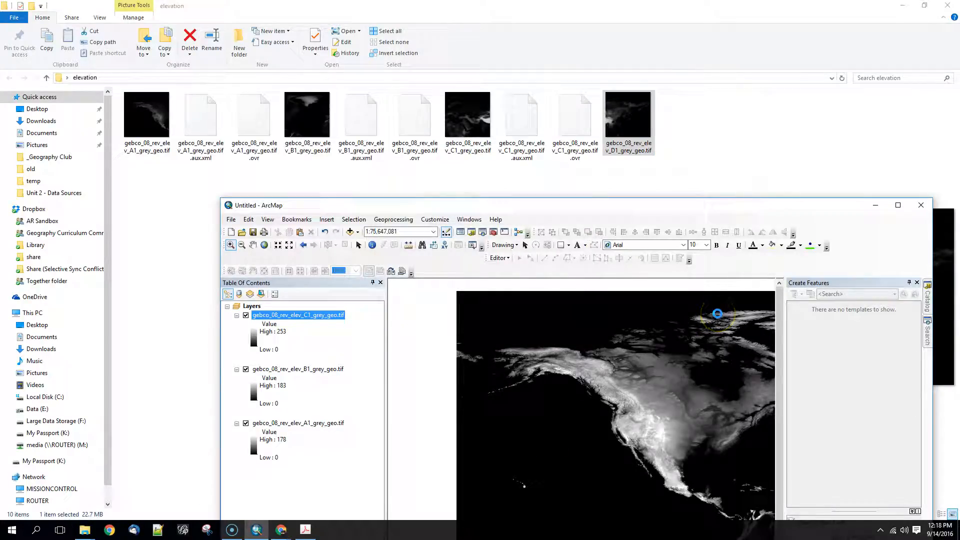
View all four tiles at full extent in the maximized map, and zoom in on the tile seam around Spain and North Africa.
{"action": "left_click", "coordinate": [898, 205]}
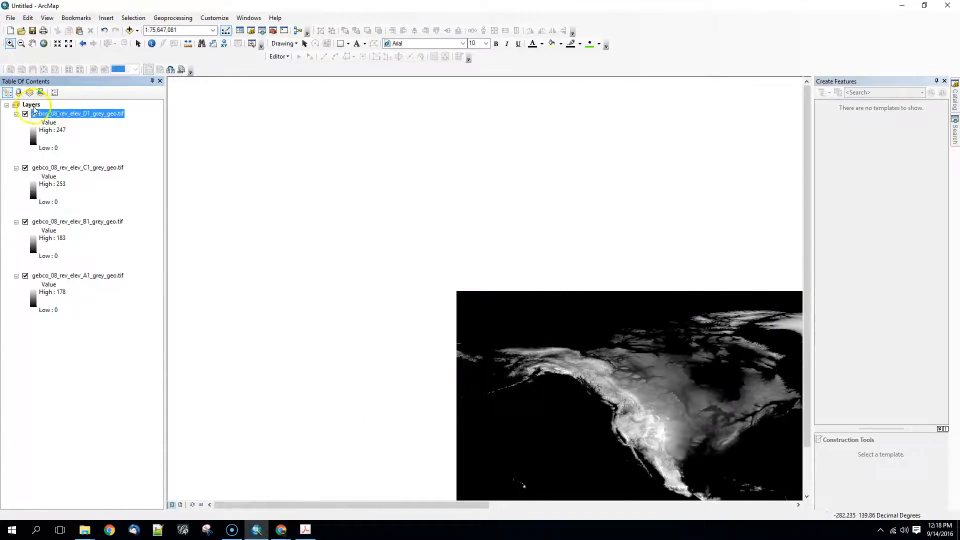
{"action": "left_click", "coordinate": [44, 44]}
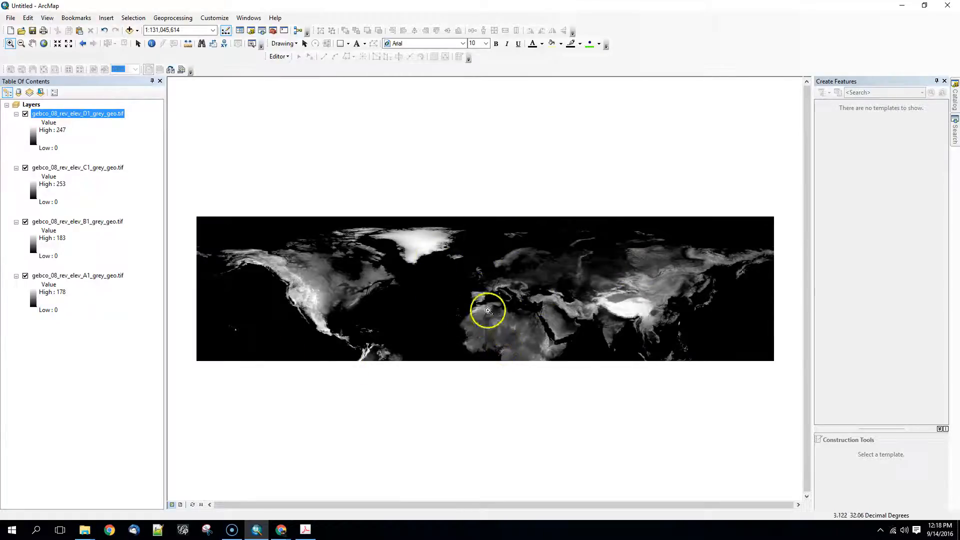
{"action": "left_click_drag", "start_coordinate": [468, 275], "coordinate": [503, 317]}
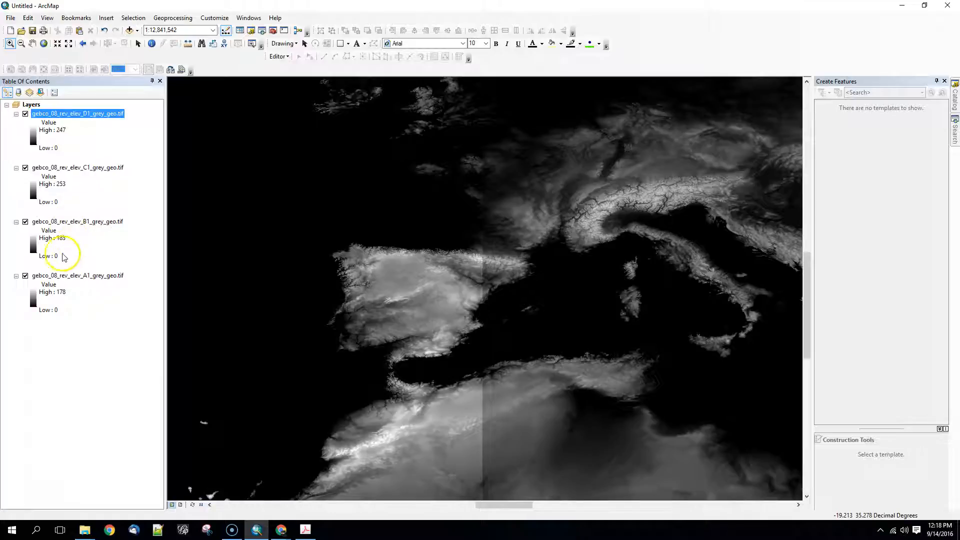
Import the C1 layer's stretched symbology into the D1 layer and apply it.
{"action": "right_click", "coordinate": [72, 167]}
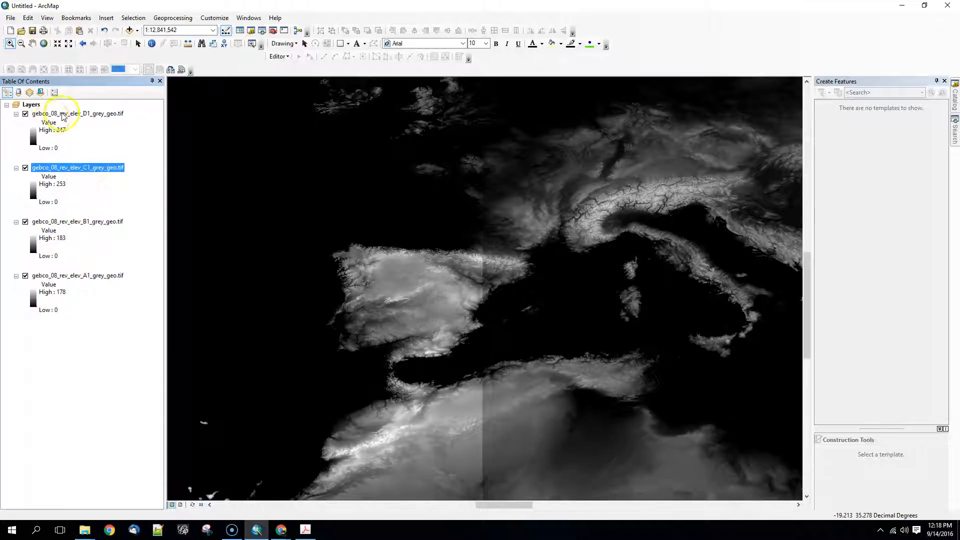
{"action": "right_click", "coordinate": [61, 113]}
{"action": "left_click", "coordinate": [95, 259]}
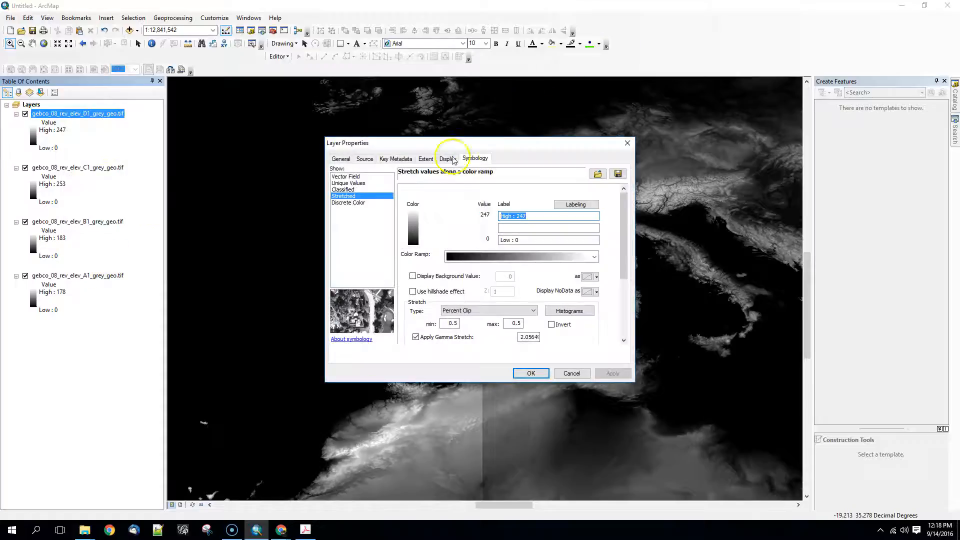
{"action": "left_click", "coordinate": [598, 174]}
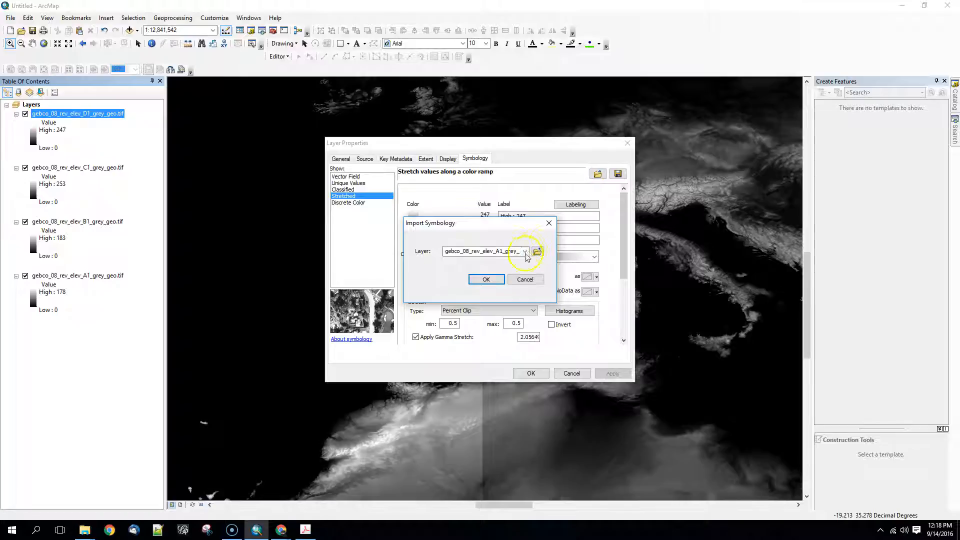
{"action": "left_click", "coordinate": [526, 252]}
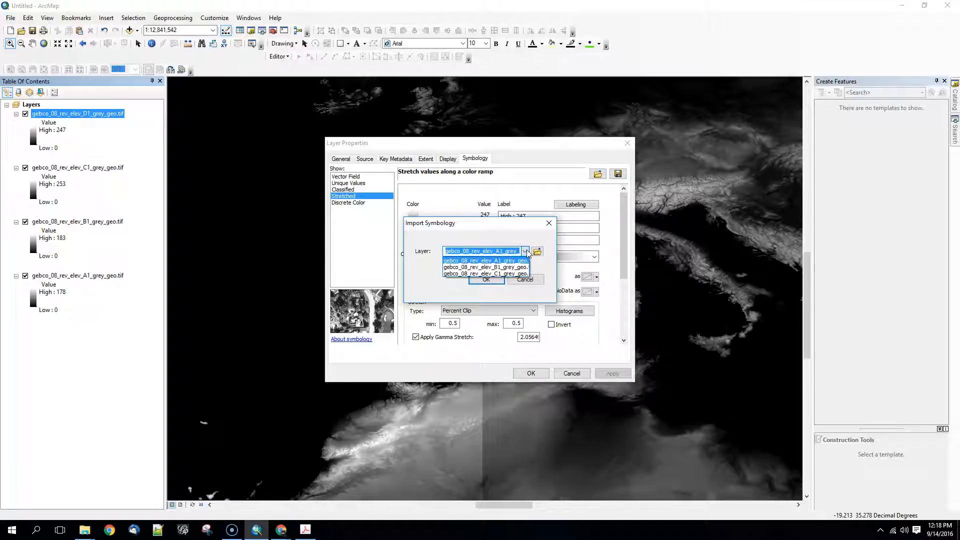
{"action": "left_click", "coordinate": [510, 274]}
{"action": "left_click", "coordinate": [486, 279]}
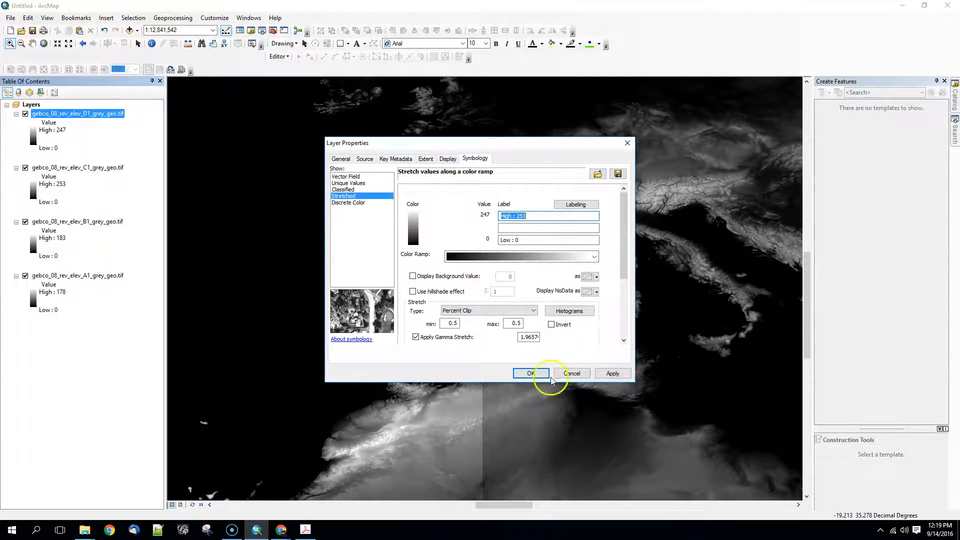
{"action": "left_click", "coordinate": [606, 372]}
{"action": "left_click", "coordinate": [531, 373]}
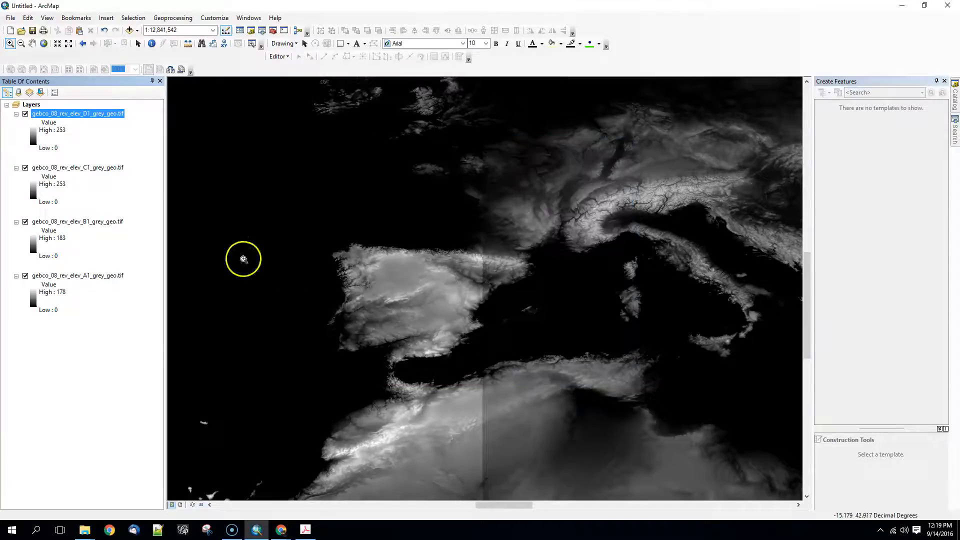
Import the C1 layer's stretched symbology into the B1 layer and apply it.
{"action": "left_click", "coordinate": [85, 222]}
{"action": "right_click", "coordinate": [86, 223]}
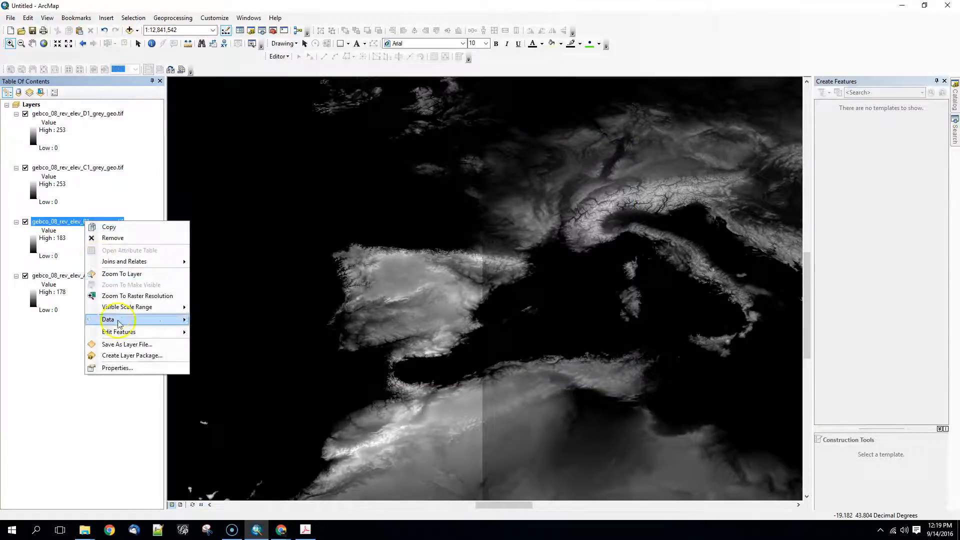
{"action": "left_click", "coordinate": [112, 367]}
{"action": "left_click", "coordinate": [598, 174]}
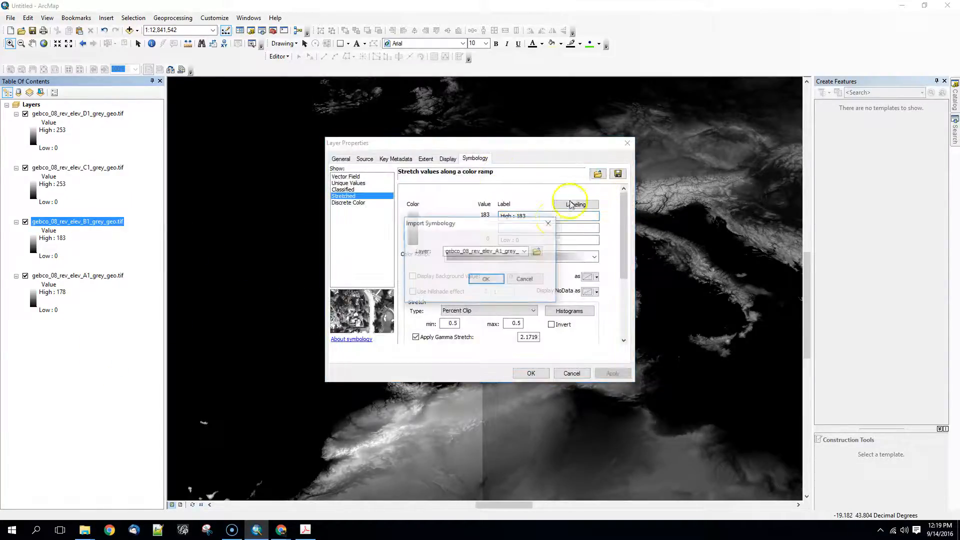
{"action": "left_click", "coordinate": [525, 251]}
{"action": "left_click", "coordinate": [495, 265]}
{"action": "left_click", "coordinate": [486, 279]}
{"action": "left_click", "coordinate": [612, 373]}
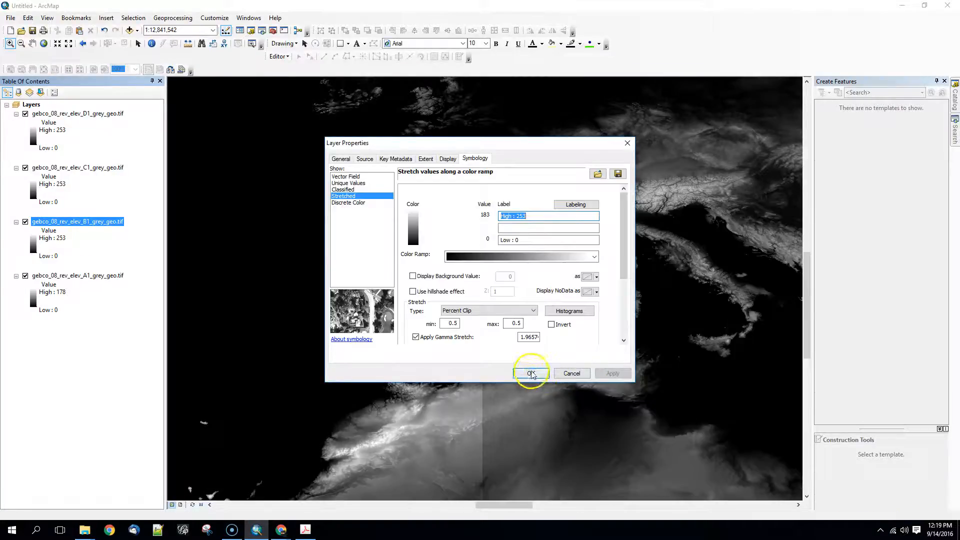
{"action": "left_click", "coordinate": [531, 374]}
Import the C1 layer's stretched symbology into the A1 layer and apply it.
{"action": "left_click", "coordinate": [94, 275]}
{"action": "right_click", "coordinate": [93, 275]}
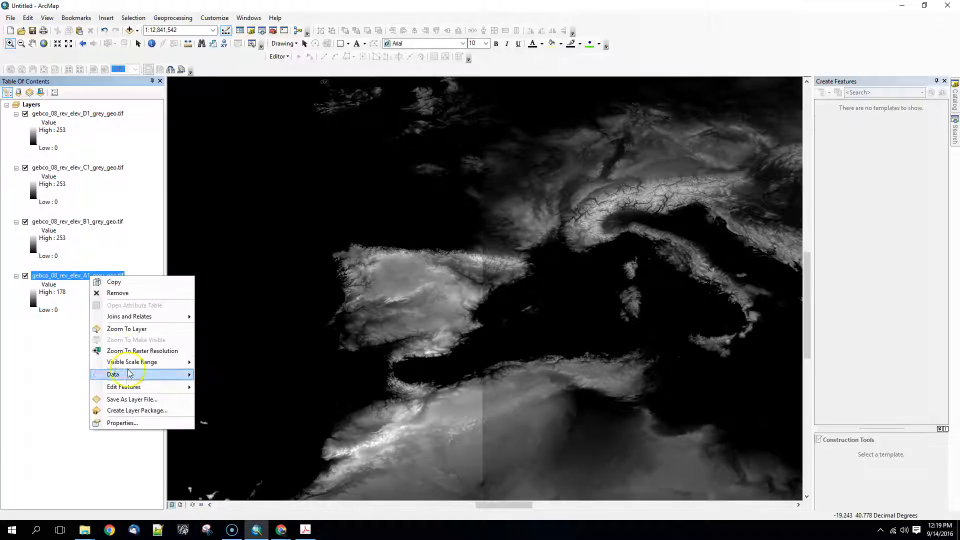
{"action": "left_click", "coordinate": [115, 422]}
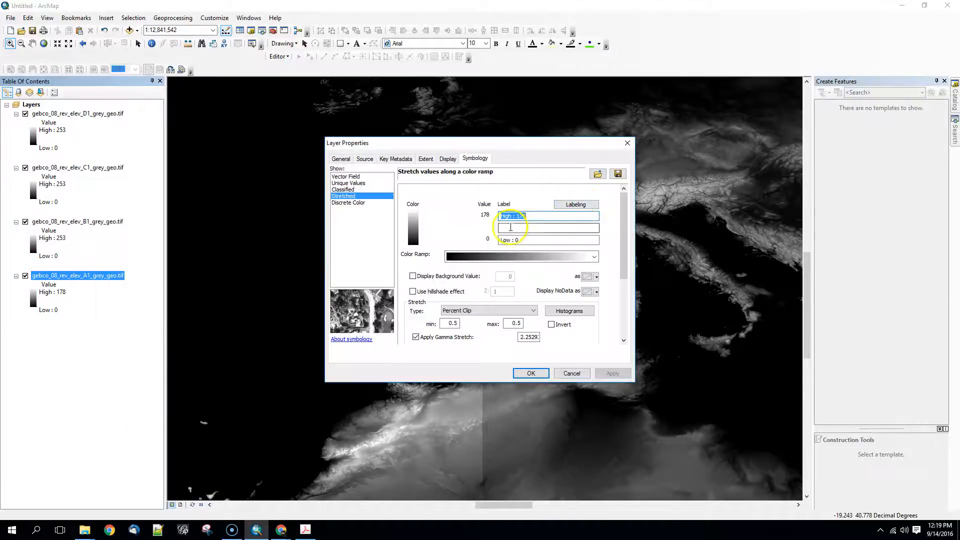
{"action": "left_click", "coordinate": [598, 173]}
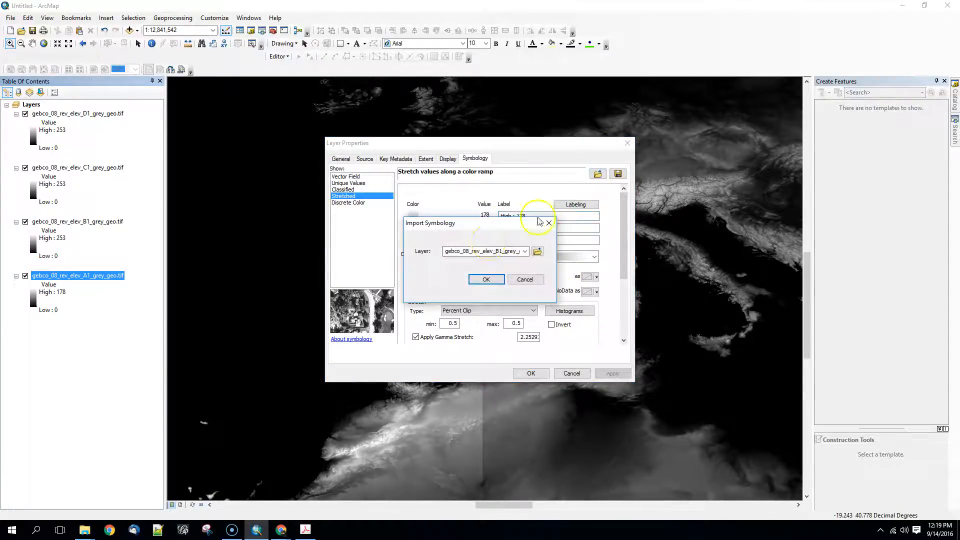
{"action": "left_click", "coordinate": [525, 253]}
{"action": "left_click", "coordinate": [513, 268]}
{"action": "left_click", "coordinate": [500, 280]}
{"action": "left_click", "coordinate": [613, 373]}
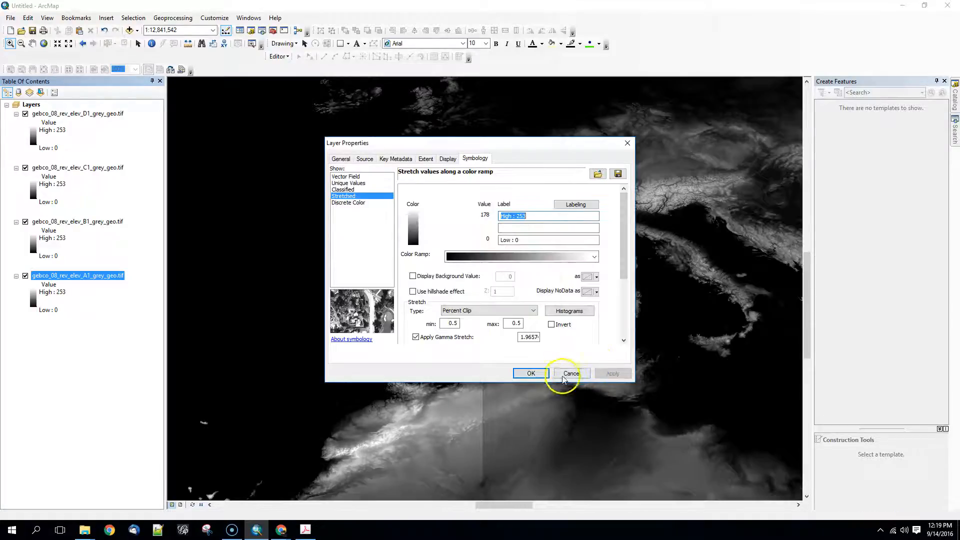
{"action": "left_click", "coordinate": [543, 372]}
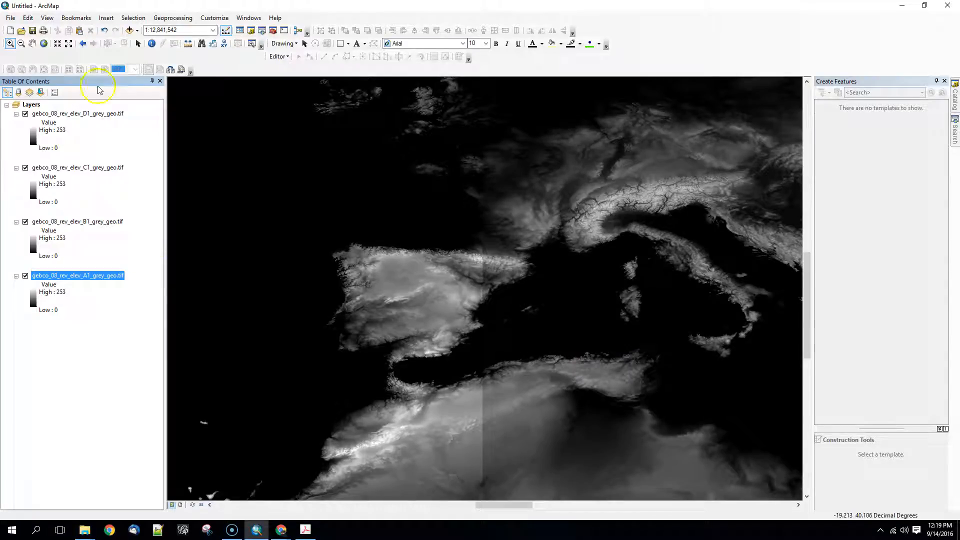
Inspect the tile seam across North Africa up close, and search the tools for "merge".
{"action": "left_click", "coordinate": [44, 44]}
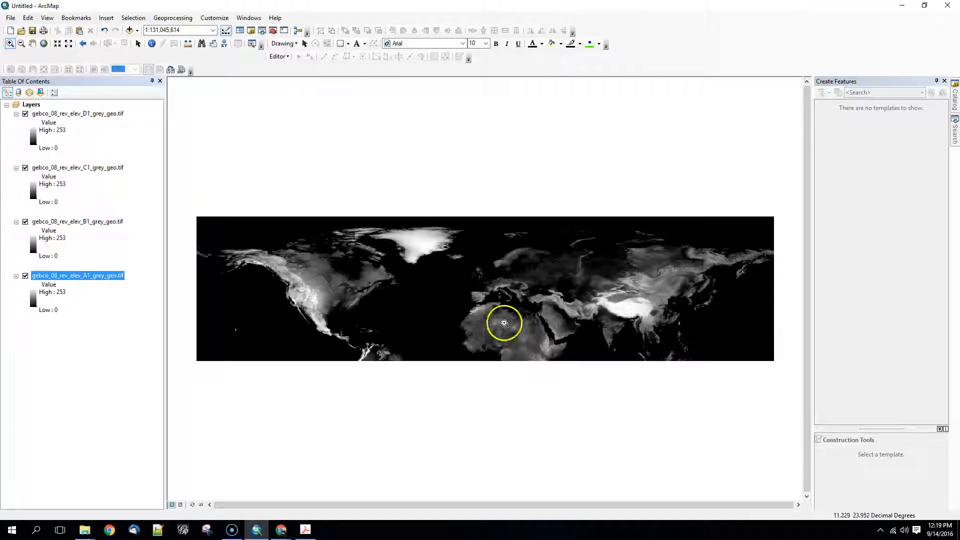
{"action": "left_click_drag", "start_coordinate": [466, 302], "coordinate": [510, 338]}
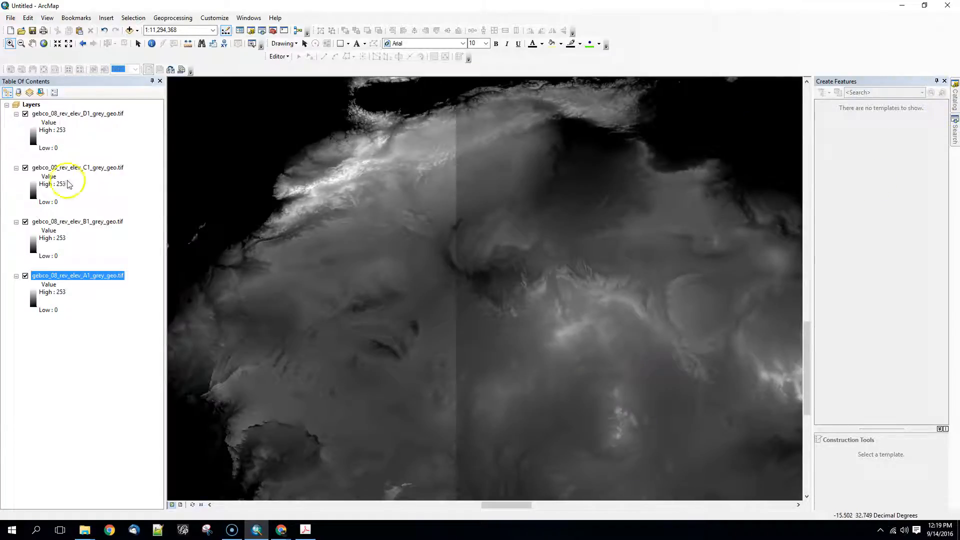
{"action": "left_click", "coordinate": [954, 131]}
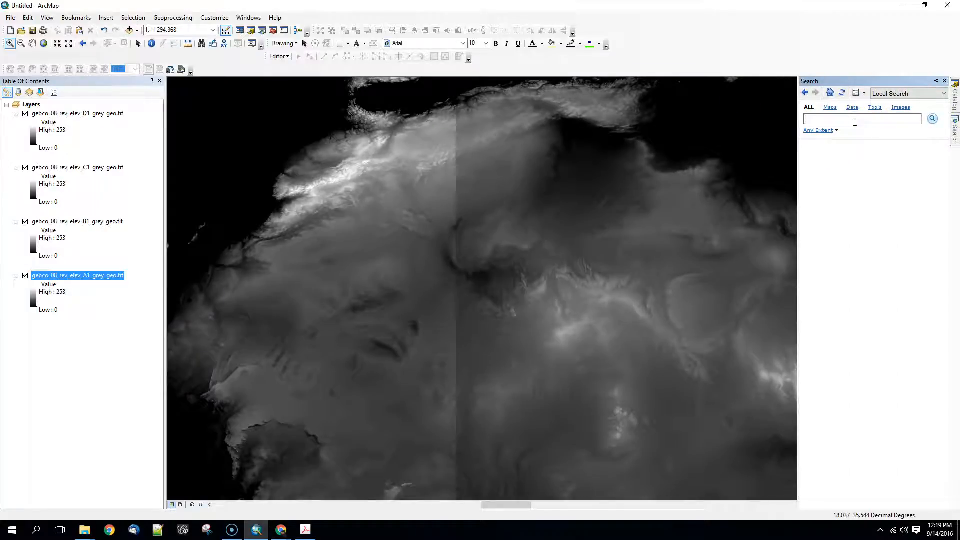
{"action": "type", "text": "merge"}
{"action": "key", "text": "Return"}
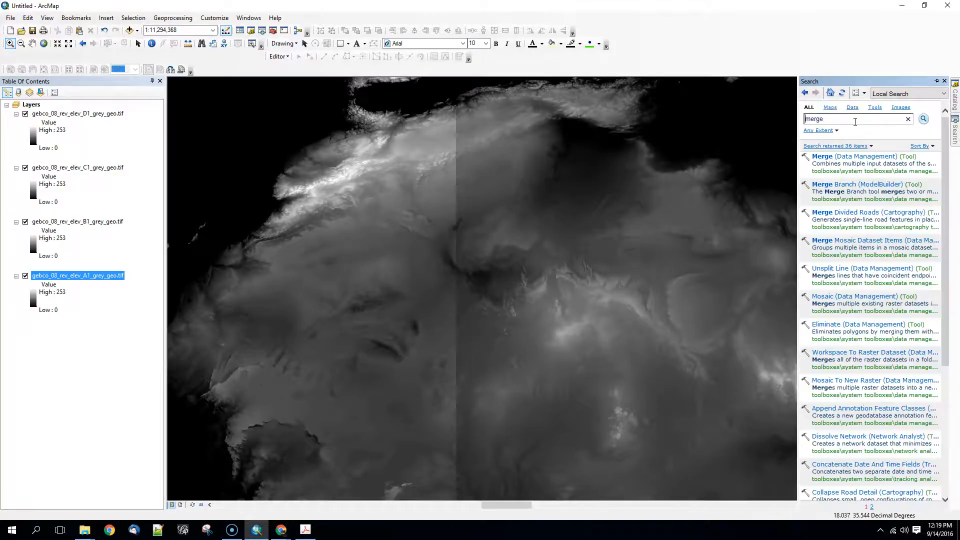
Search the tools for "mosaic to new raster" and open the Mosaic To New Raster tool.
{"action": "double_click", "coordinate": [840, 120]}
{"action": "type", "text": "mosaic"}
{"action": "key", "text": "Return"}
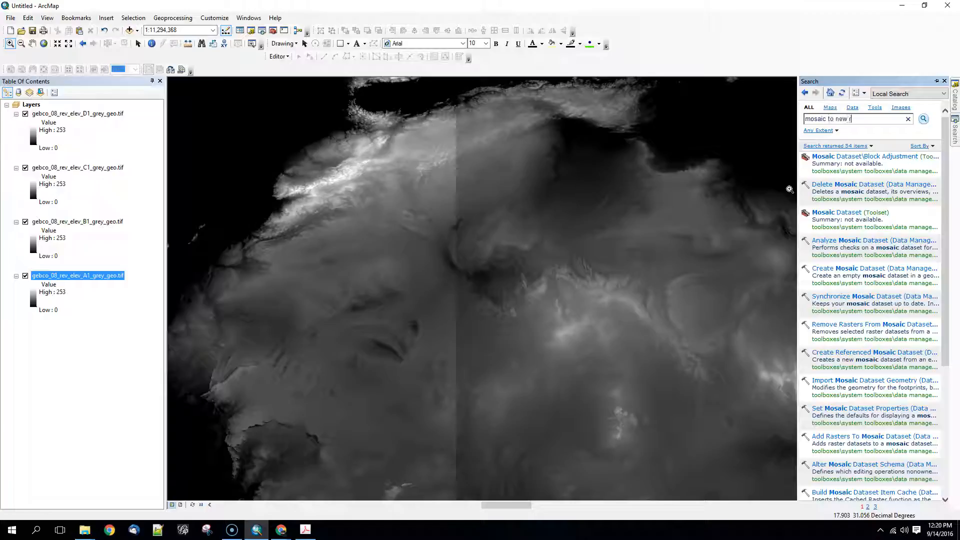
{"action": "key", "text": "Return"}
{"action": "left_click", "coordinate": [867, 157]}
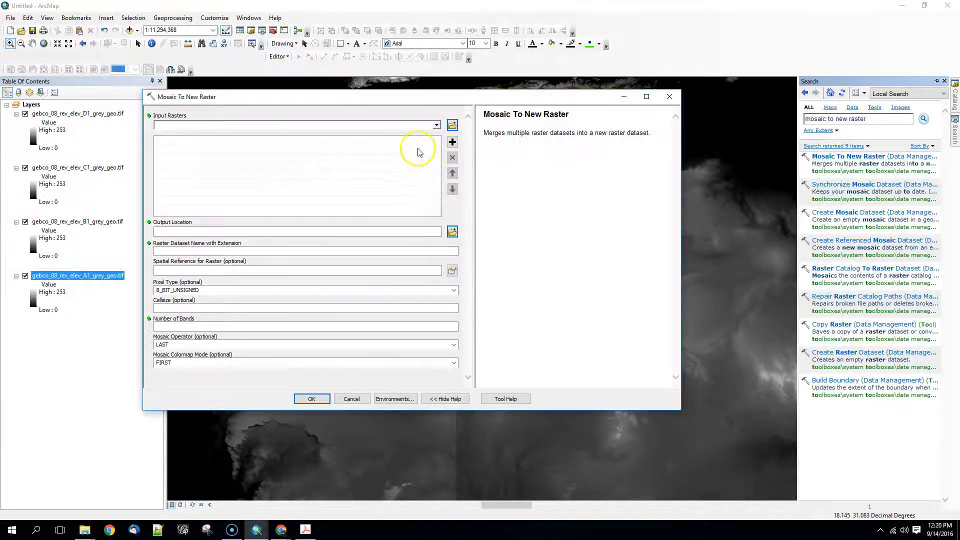
Add the D1, C1, B1 and A1 elevation tiles as the input rasters for the mosaic.
{"action": "left_click", "coordinate": [437, 125]}
{"action": "left_click", "coordinate": [220, 135]}
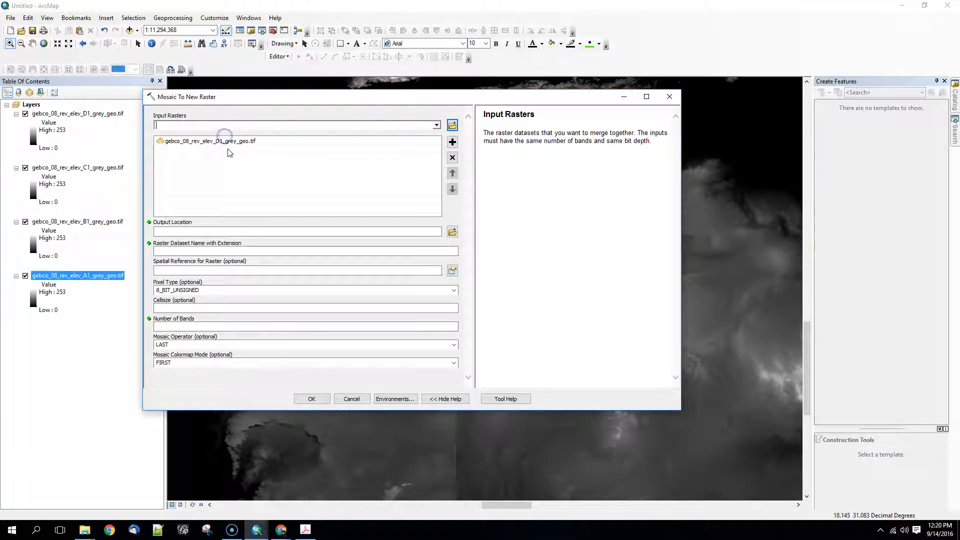
{"action": "left_click", "coordinate": [436, 125]}
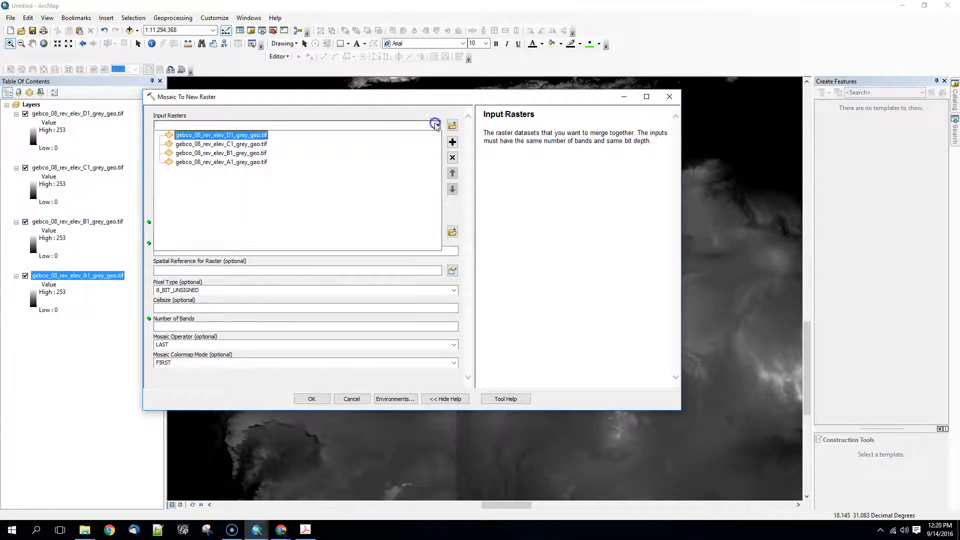
{"action": "left_click", "coordinate": [336, 145]}
{"action": "left_click", "coordinate": [434, 126]}
{"action": "left_click", "coordinate": [343, 153]}
{"action": "left_click", "coordinate": [436, 125]}
{"action": "left_click", "coordinate": [391, 162]}
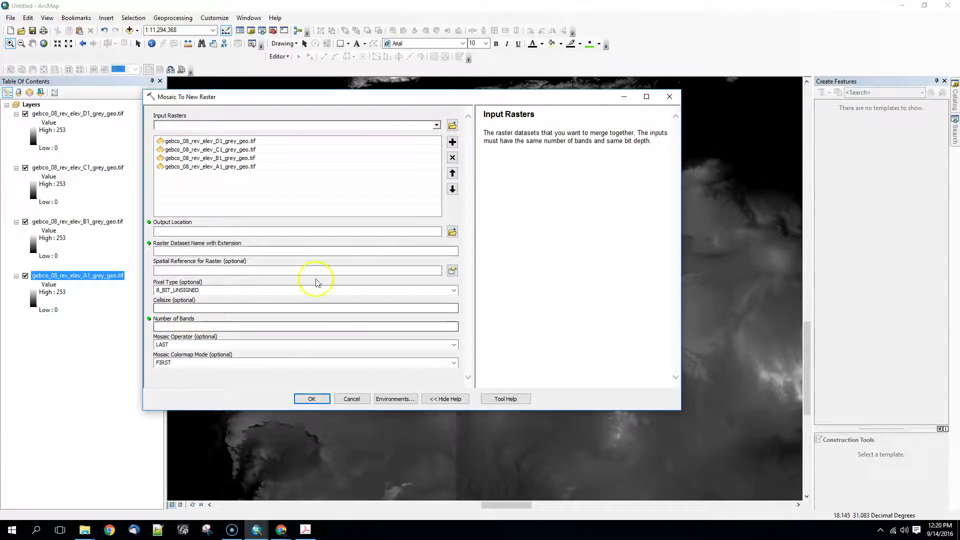
Set the mosaic's output location to C:\Temp and name the raster dataset elevation.tif.
{"action": "left_click", "coordinate": [452, 231]}
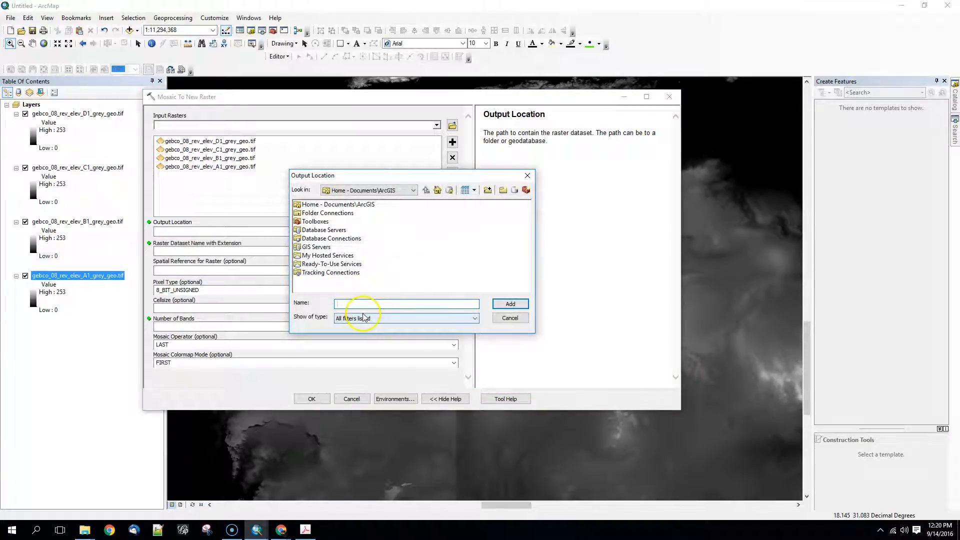
{"action": "type", "text": "c:\\temp"}
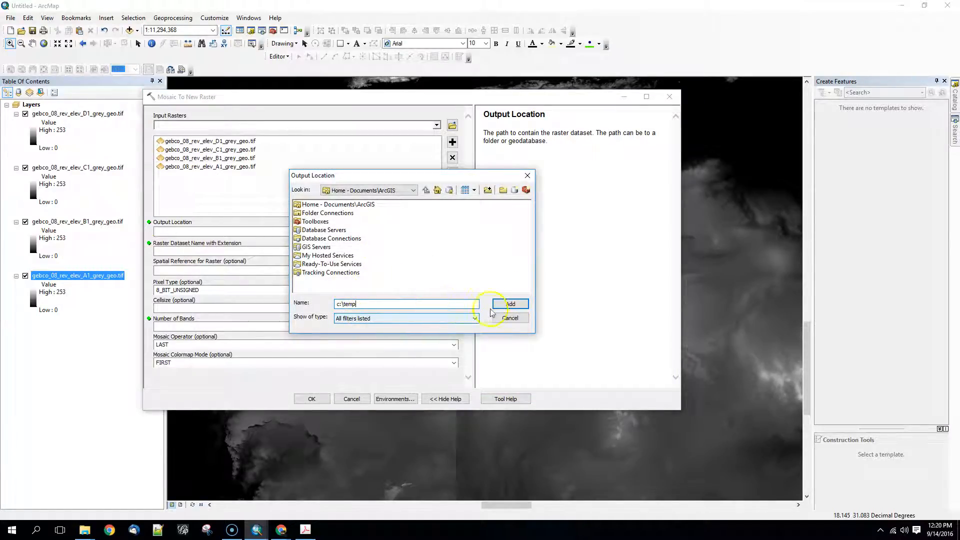
{"action": "key", "text": "Return"}
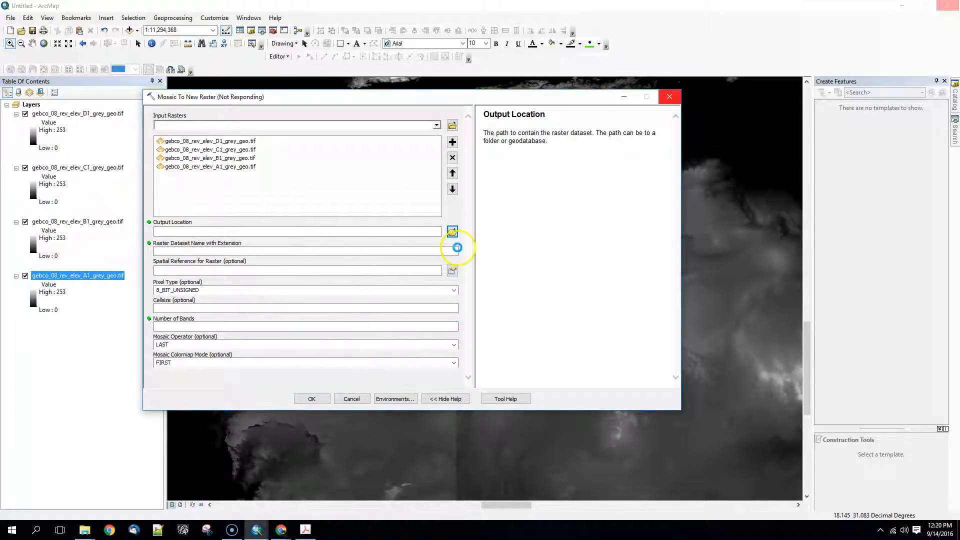
{"action": "left_click", "coordinate": [249, 251]}
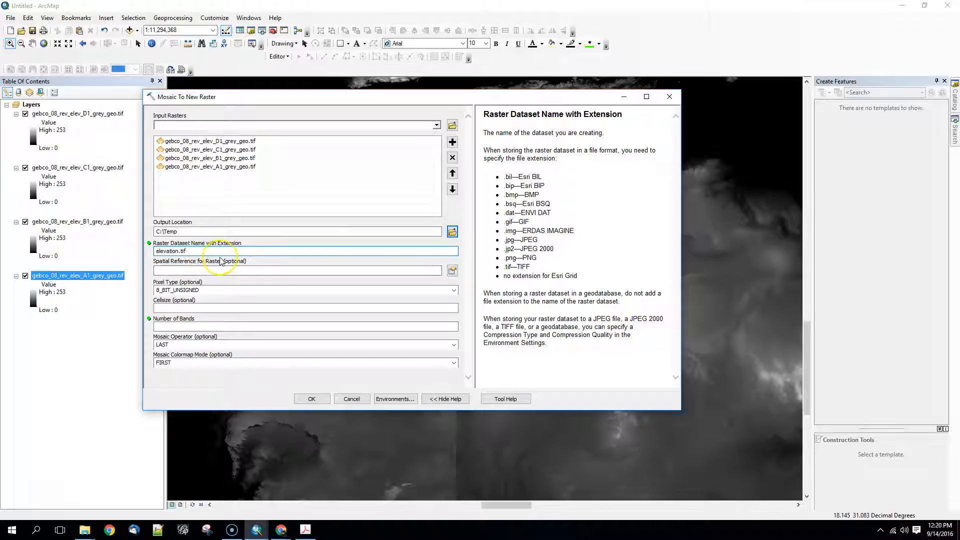
Set the number of bands to 1, keep the mosaic colormap mode at FIRST, and run the mosaic.
{"action": "left_click", "coordinate": [208, 326]}
{"action": "type", "text": "1"}
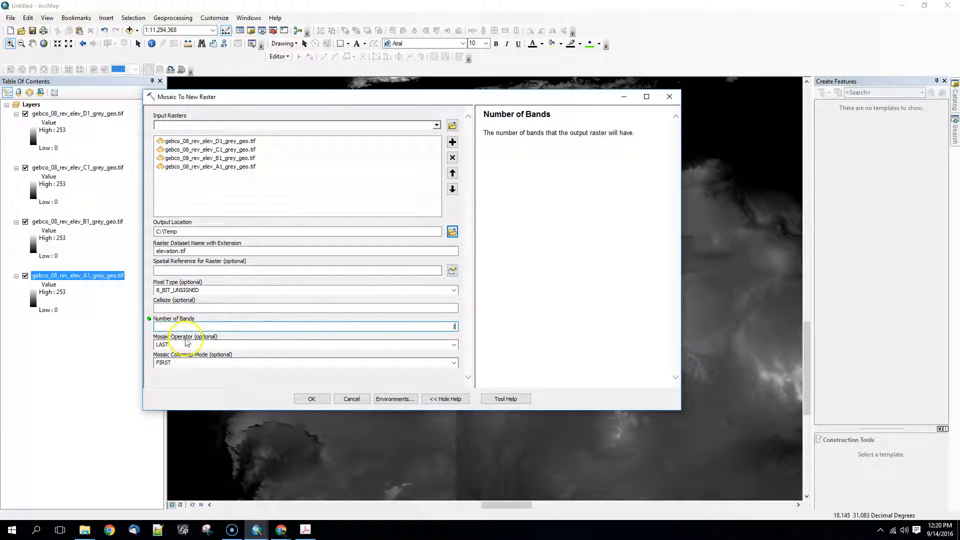
{"action": "left_click", "coordinate": [454, 363]}
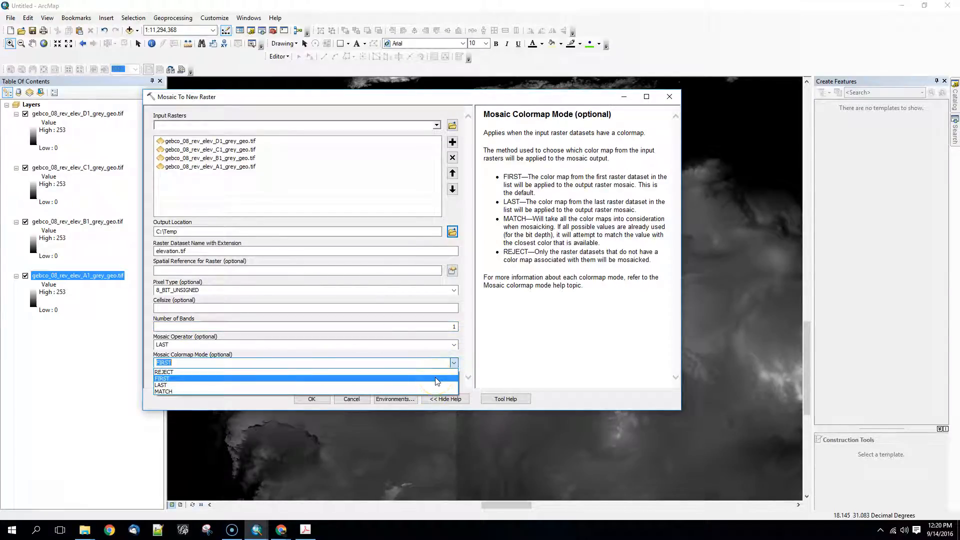
{"action": "left_click", "coordinate": [436, 380]}
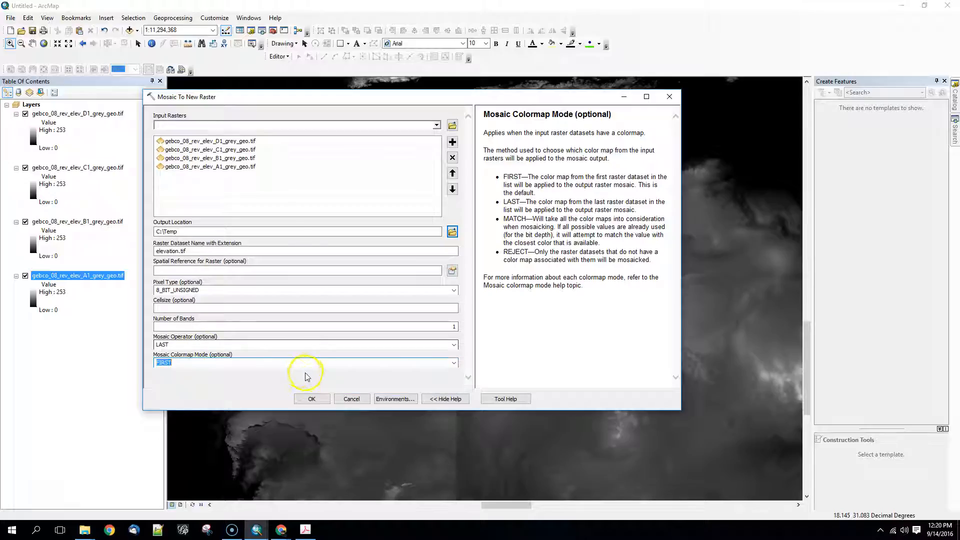
{"action": "left_click", "coordinate": [312, 399]}
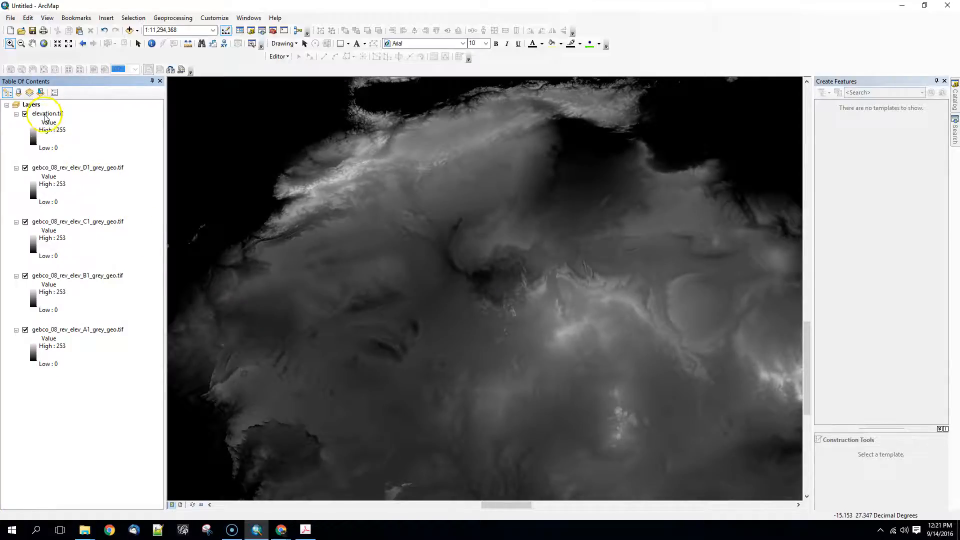
Remove the four source tile layers D1 to A1 from the map and view elevation.tif at full extent.
{"action": "left_click", "coordinate": [41, 168]}
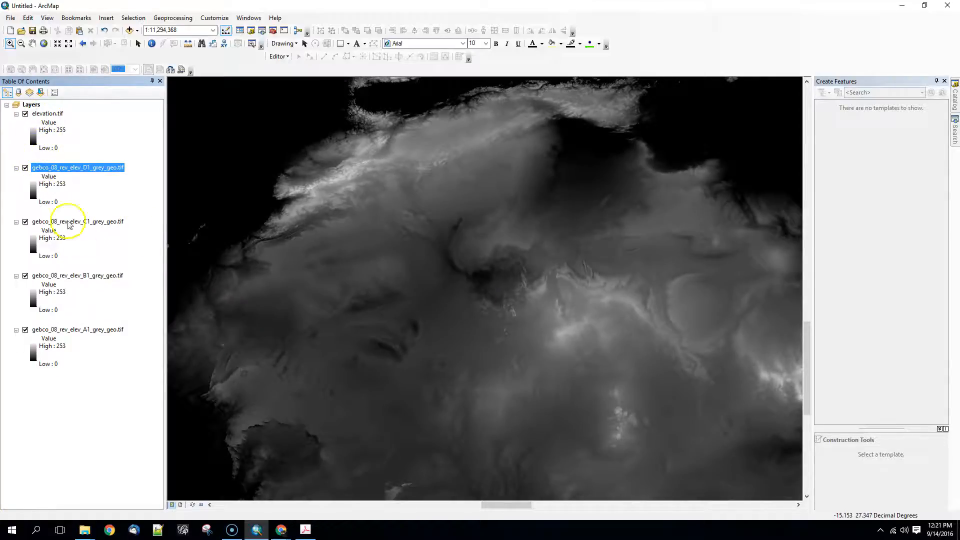
{"action": "left_click", "coordinate": [80, 330], "text": "shift"}
{"action": "right_click", "coordinate": [71, 217]}
{"action": "left_click", "coordinate": [86, 238]}
{"action": "left_click", "coordinate": [43, 114]}
{"action": "left_click", "coordinate": [43, 44]}
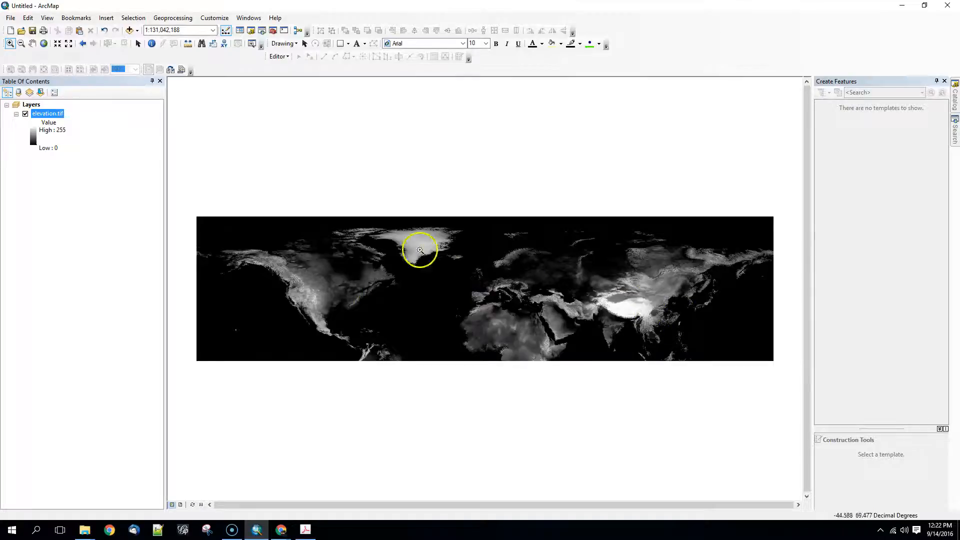
Apply the green-yellow-red color ramp to the stretched symbology of the elevation.tif layer.
{"action": "right_click", "coordinate": [54, 114]}
{"action": "left_click", "coordinate": [70, 258]}
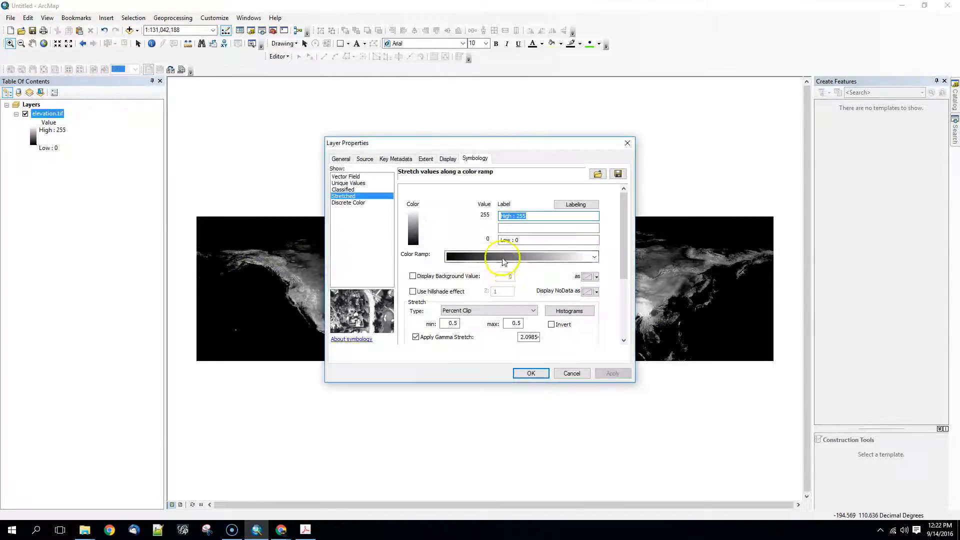
{"action": "left_click", "coordinate": [502, 257]}
{"action": "left_click", "coordinate": [495, 341]}
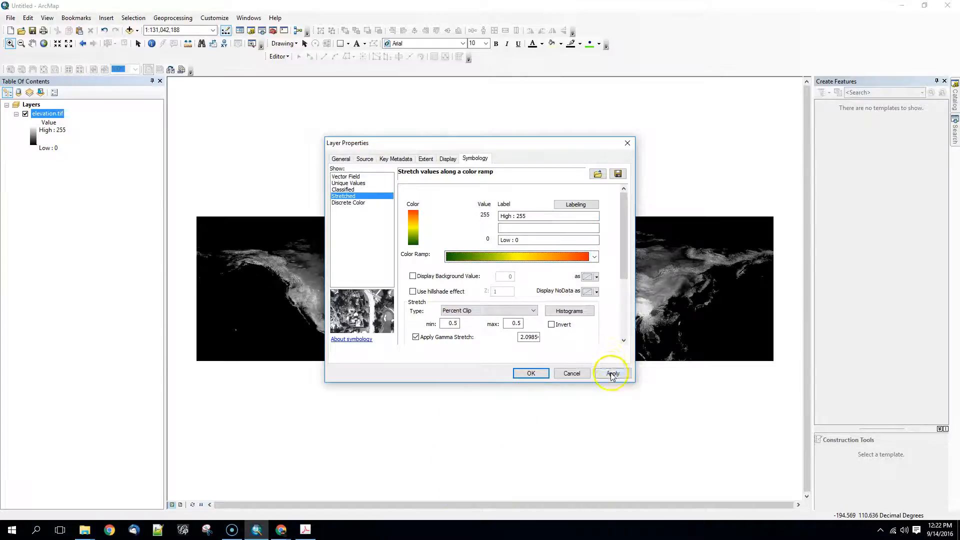
{"action": "left_click", "coordinate": [613, 374]}
{"action": "left_click_drag", "start_coordinate": [523, 148], "coordinate": [399, 122]}
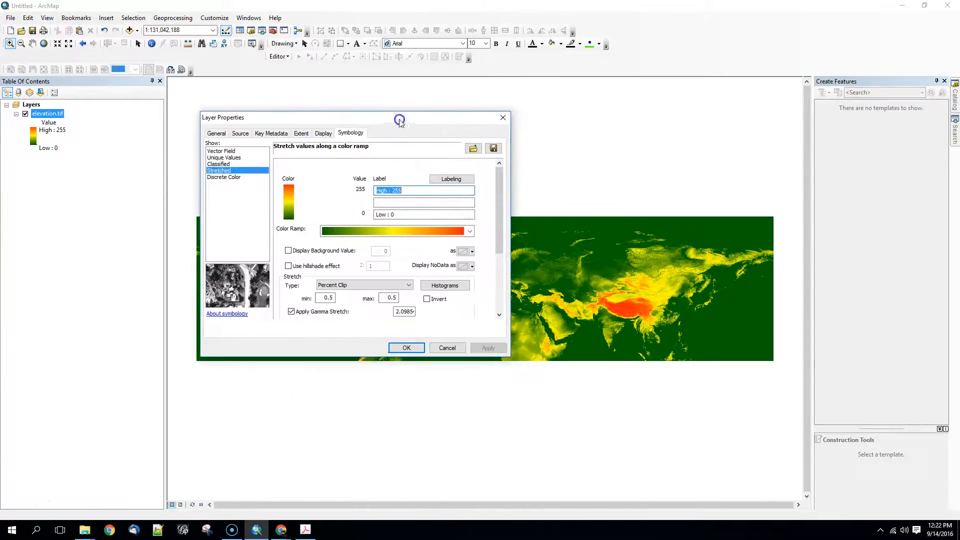
{"action": "left_click", "coordinate": [530, 373]}
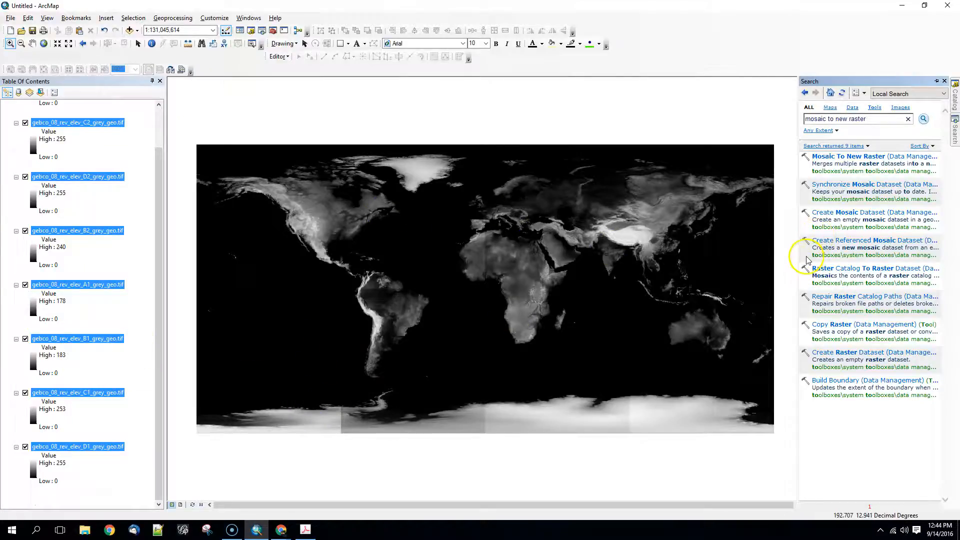
Open Mosaic To New Raster and add all eight tiles as inputs in the order A1, A2, B1, B2, C1, C2, D1, D2.
{"action": "left_click", "coordinate": [845, 157]}
{"action": "left_click", "coordinate": [436, 126]}
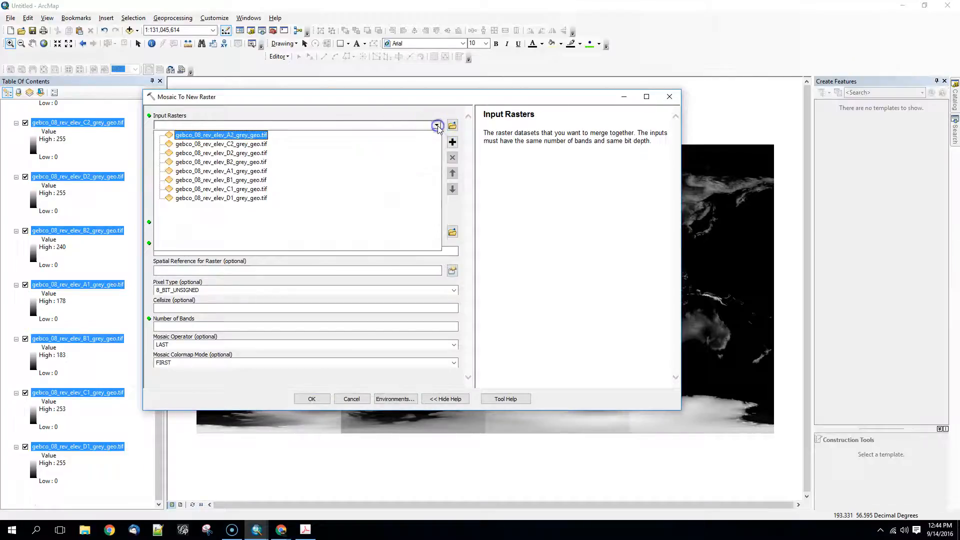
{"action": "left_click", "coordinate": [234, 171]}
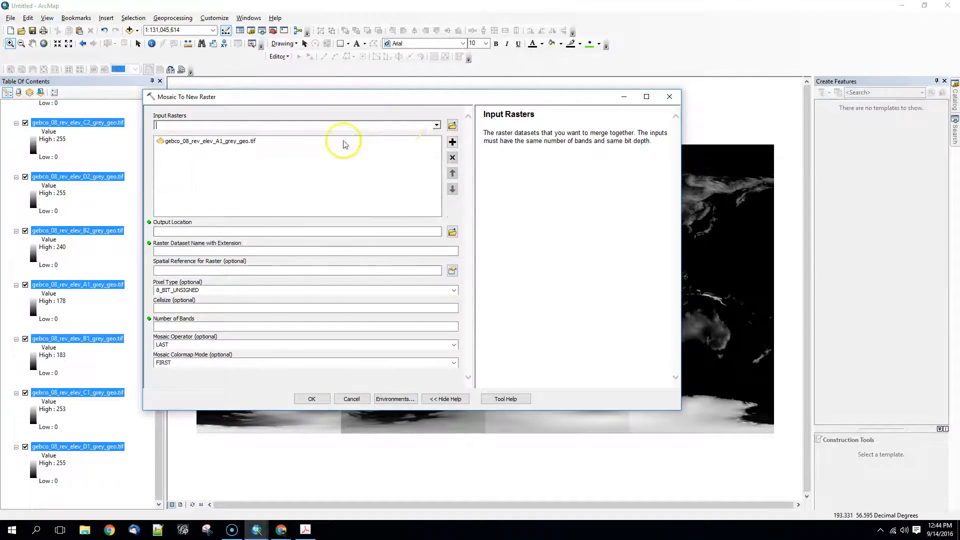
{"action": "left_click", "coordinate": [436, 126]}
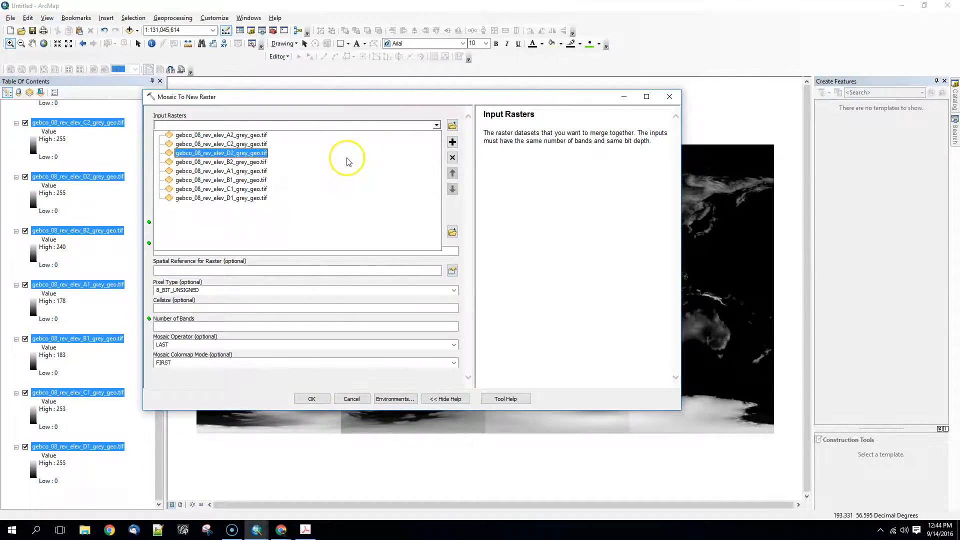
{"action": "left_click", "coordinate": [311, 135]}
{"action": "left_click", "coordinate": [437, 125]}
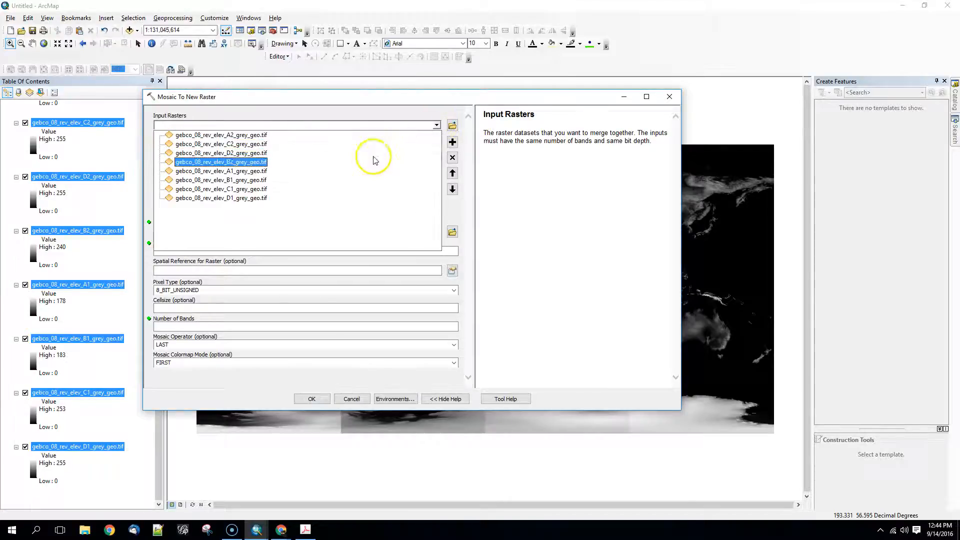
{"action": "left_click", "coordinate": [360, 181]}
{"action": "left_click", "coordinate": [436, 126]}
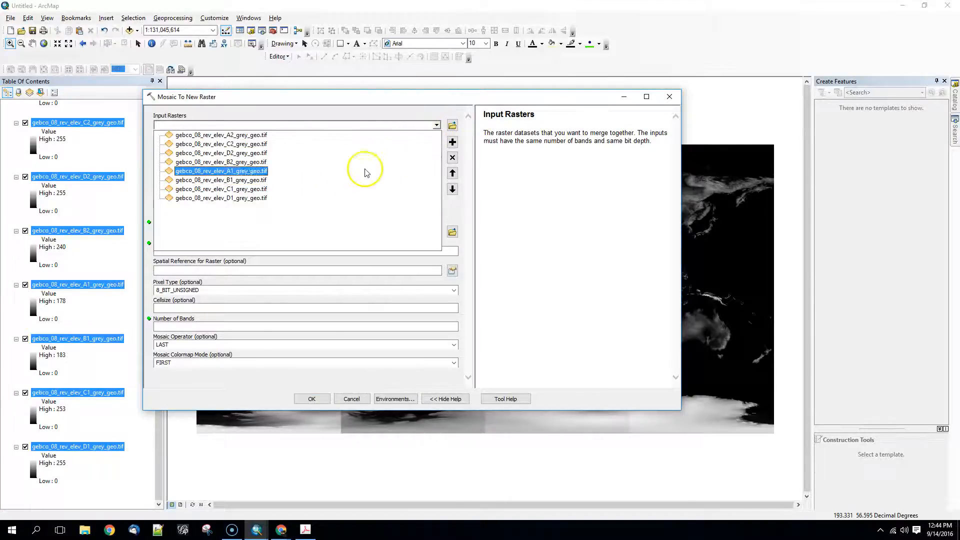
{"action": "left_click", "coordinate": [344, 162]}
{"action": "left_click", "coordinate": [436, 125]}
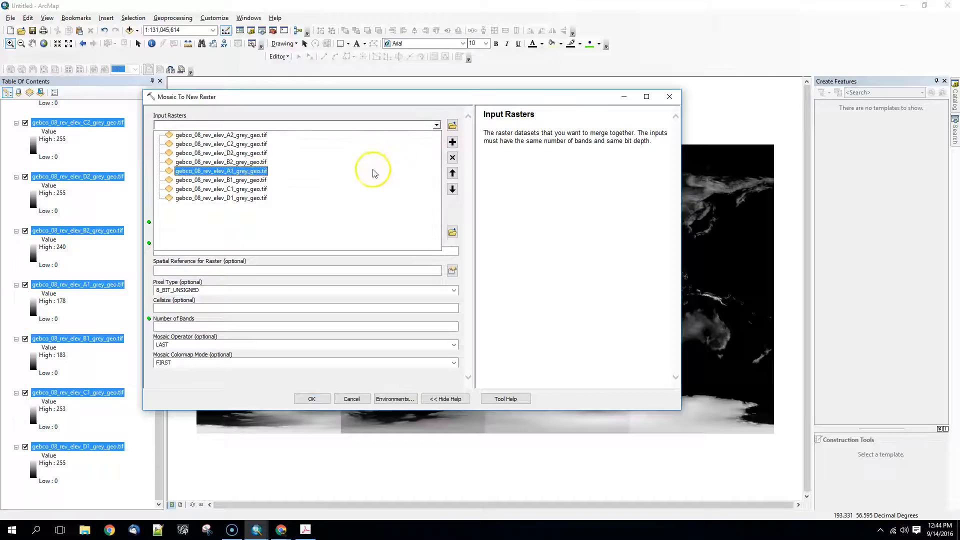
{"action": "left_click", "coordinate": [350, 189]}
{"action": "left_click", "coordinate": [436, 125]}
{"action": "left_click", "coordinate": [370, 150]}
{"action": "left_click", "coordinate": [436, 125]}
{"action": "left_click", "coordinate": [339, 202]}
{"action": "left_click", "coordinate": [436, 125]}
{"action": "left_click", "coordinate": [371, 153]}
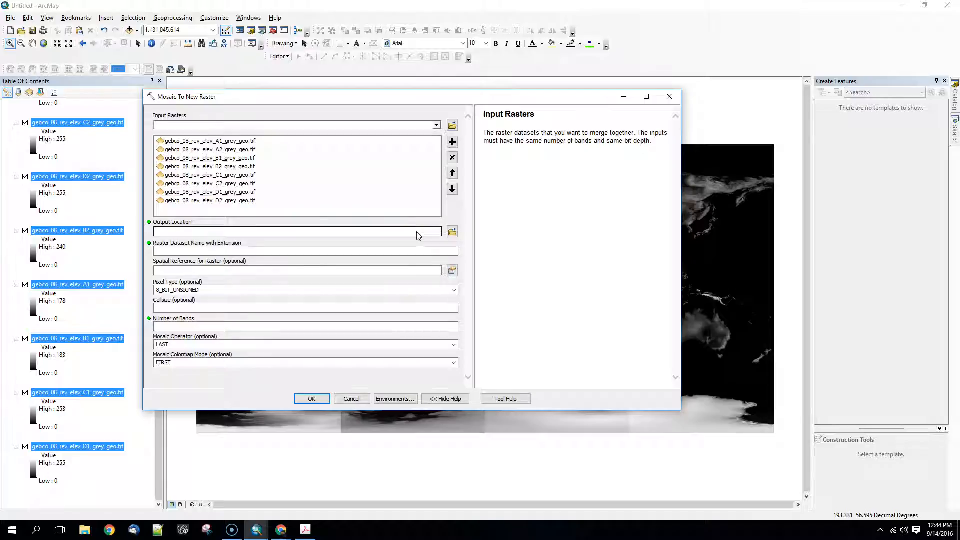
Try entering c:\temp and, in its place, c:\myfolder as the output location of the eight-tile mosaic.
{"action": "left_click", "coordinate": [262, 231]}
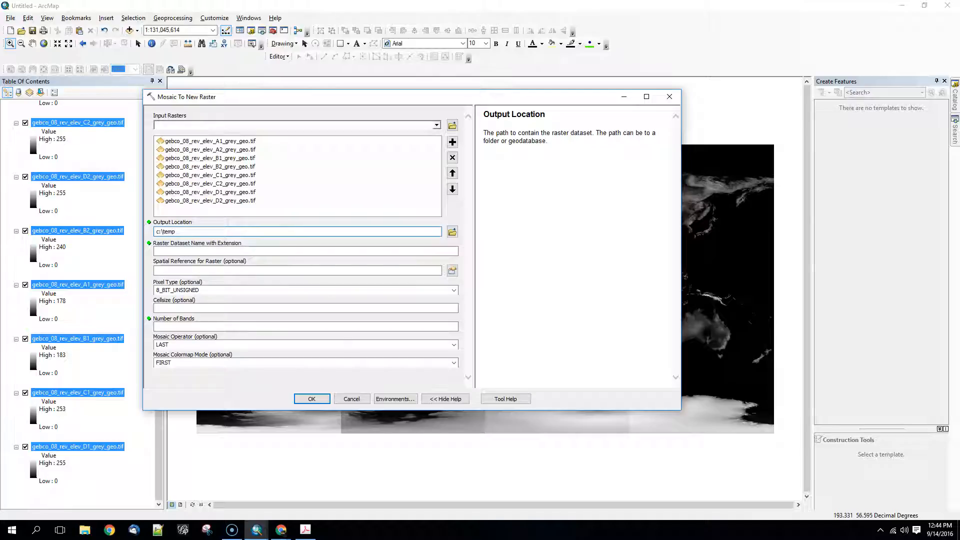
{"action": "left_click_drag", "start_coordinate": [233, 232], "coordinate": [115, 230]}
{"action": "type", "text": "c:\\myfolder"}
{"action": "key", "text": "Tab"}
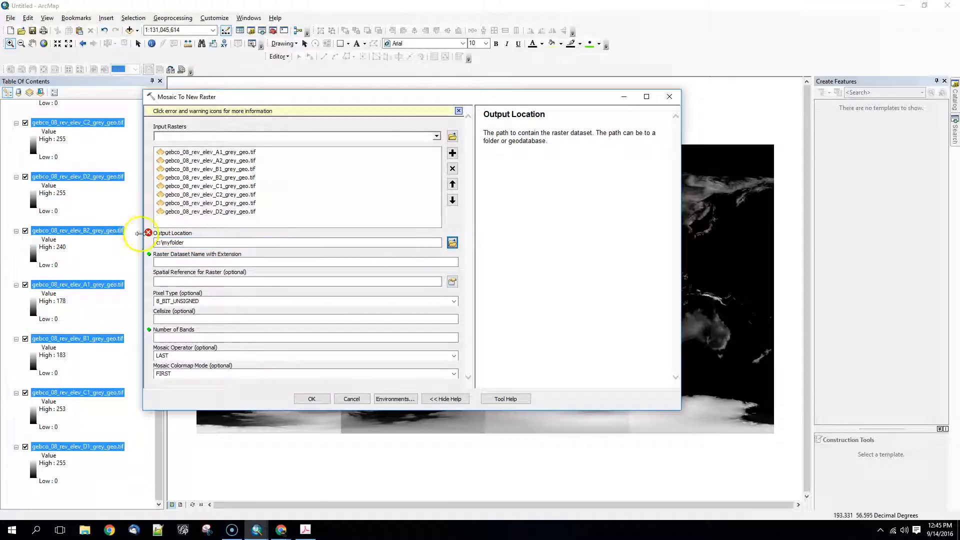
{"action": "mouse_move", "coordinate": [155, 239]}
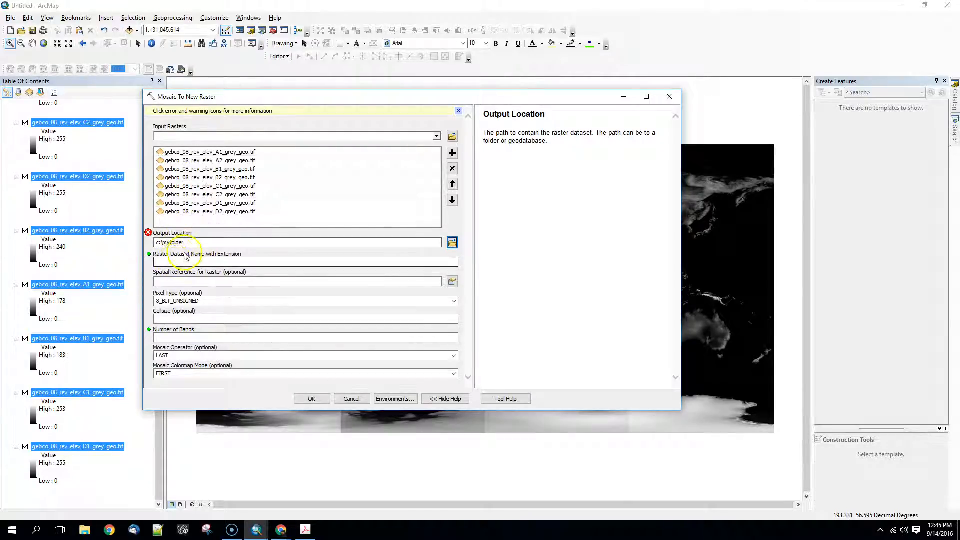
Browse for the mosaic's output location, create a folder named notebook2 on the Desktop and open it.
{"action": "left_click", "coordinate": [451, 244]}
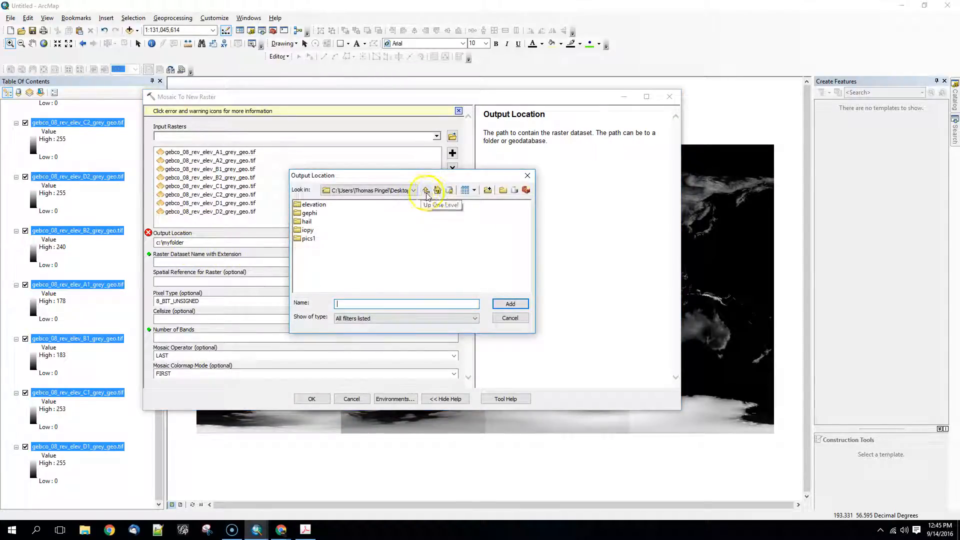
{"action": "left_click", "coordinate": [502, 190]}
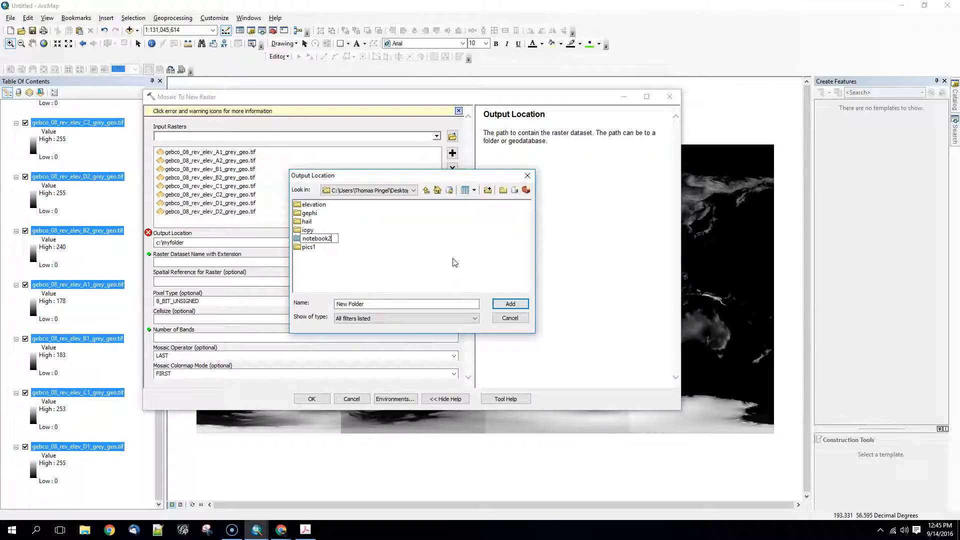
{"action": "left_click", "coordinate": [455, 262]}
{"action": "double_click", "coordinate": [317, 239]}
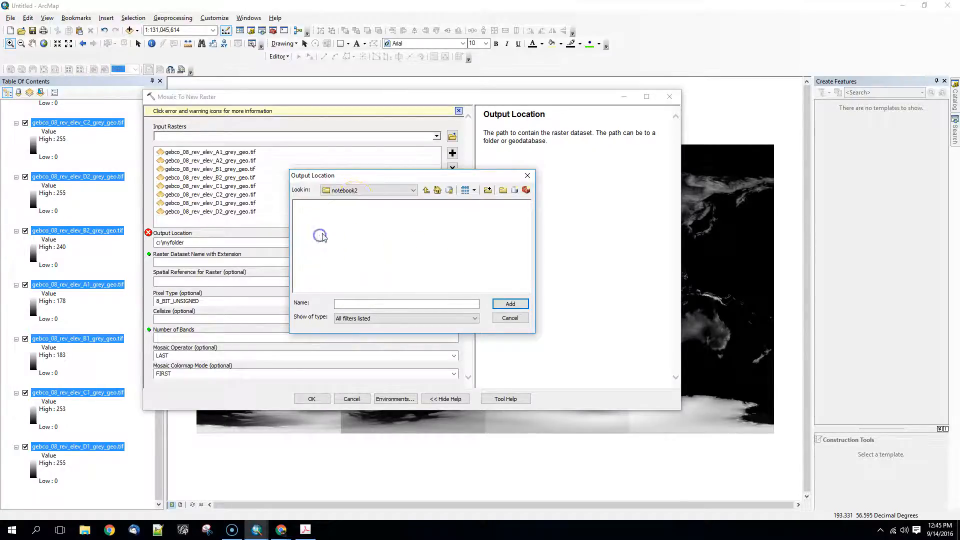
Create an elevation_mosaic subfolder inside notebook2 and set it as the mosaic's output location.
{"action": "left_click", "coordinate": [389, 304]}
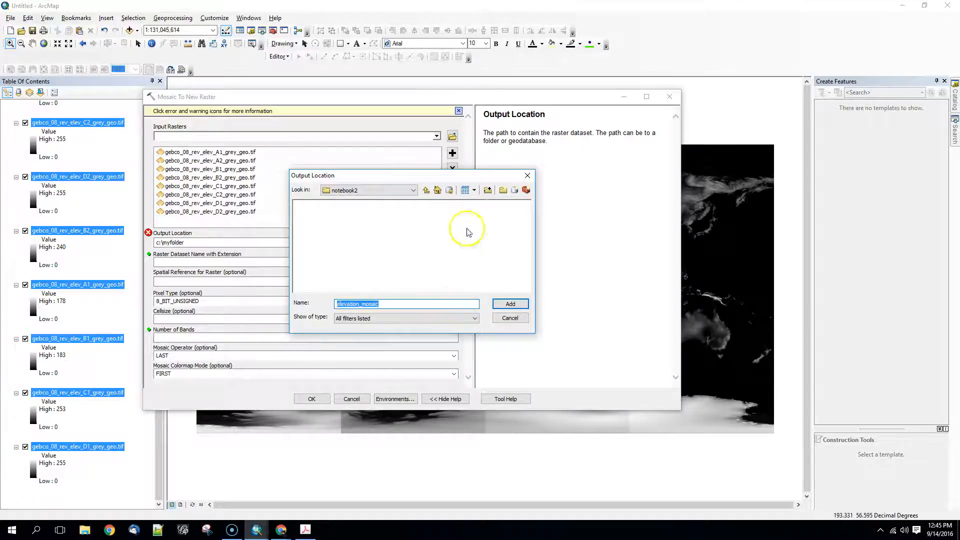
{"action": "left_click", "coordinate": [488, 190]}
{"action": "type", "text": "elevation_mosaic"}
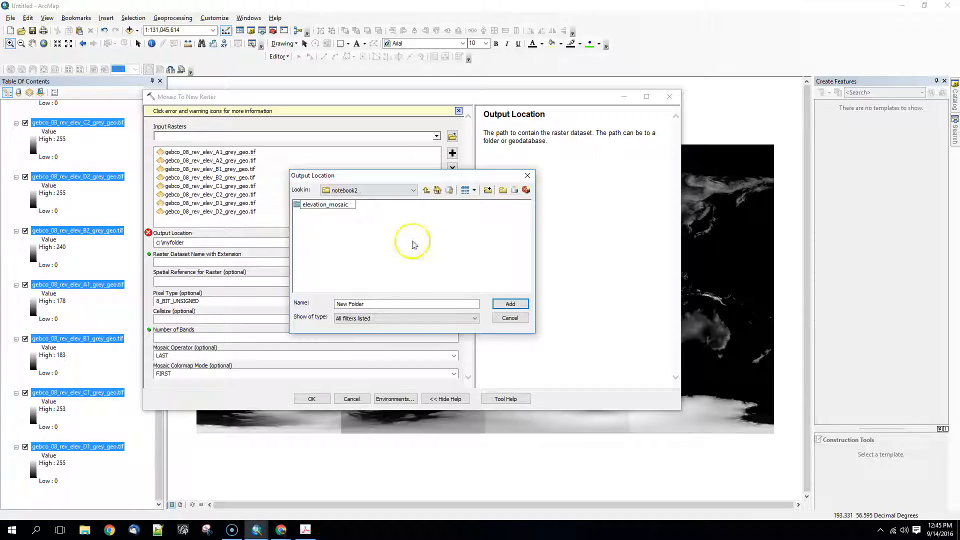
{"action": "left_click", "coordinate": [343, 205]}
{"action": "left_click", "coordinate": [510, 300]}
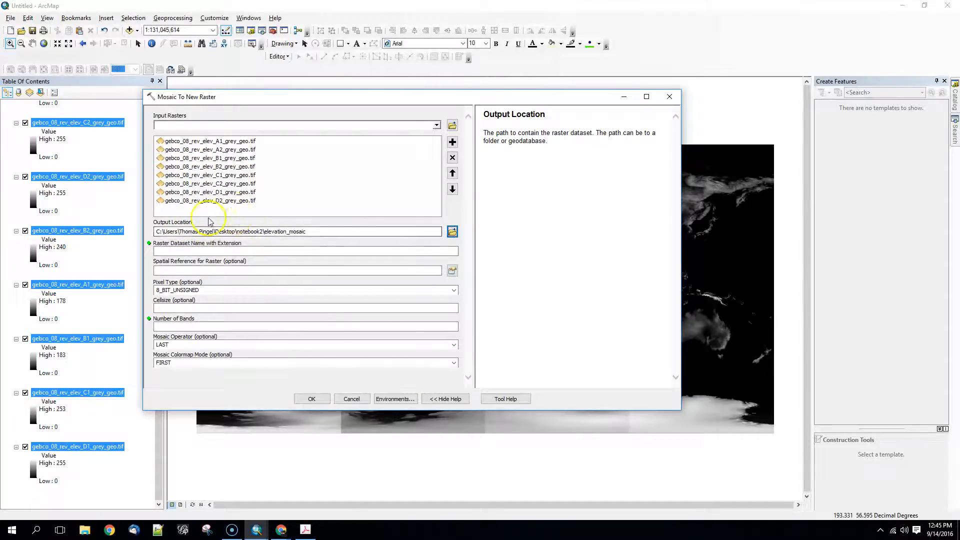
Name the output raster blue_marble_elevation_mosaic.tif, set the number of bands to 1 and run the mosaic.
{"action": "left_click", "coordinate": [229, 252]}
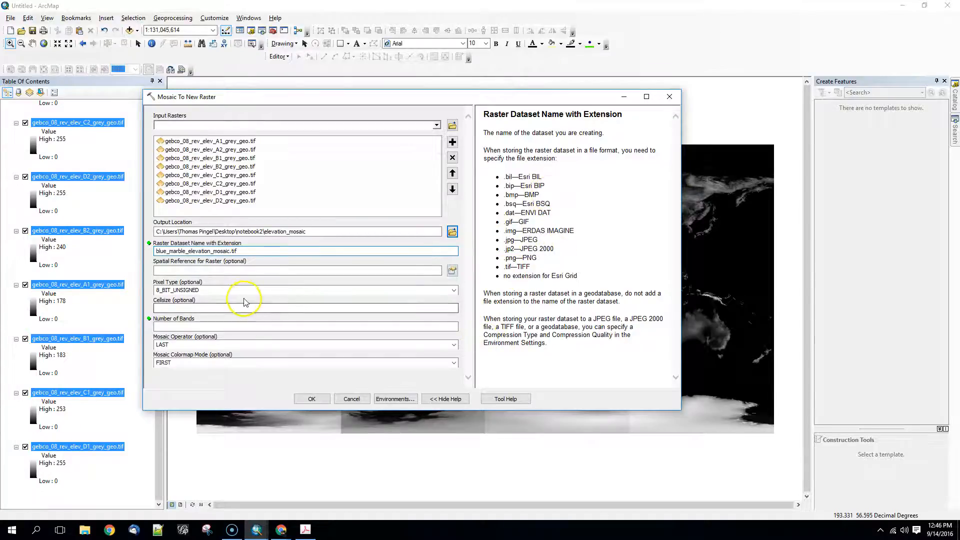
{"action": "left_click", "coordinate": [176, 270]}
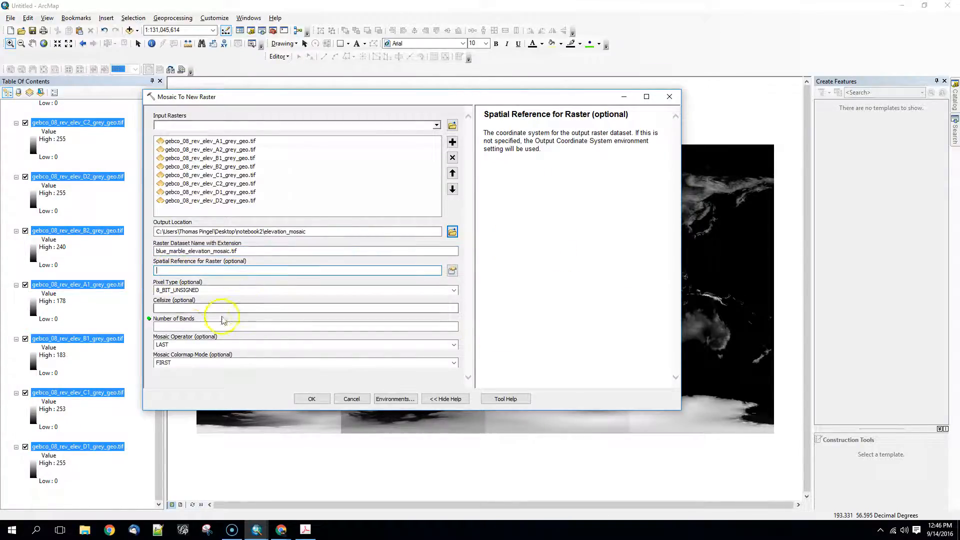
{"action": "left_click", "coordinate": [189, 327]}
{"action": "type", "text": "1"}
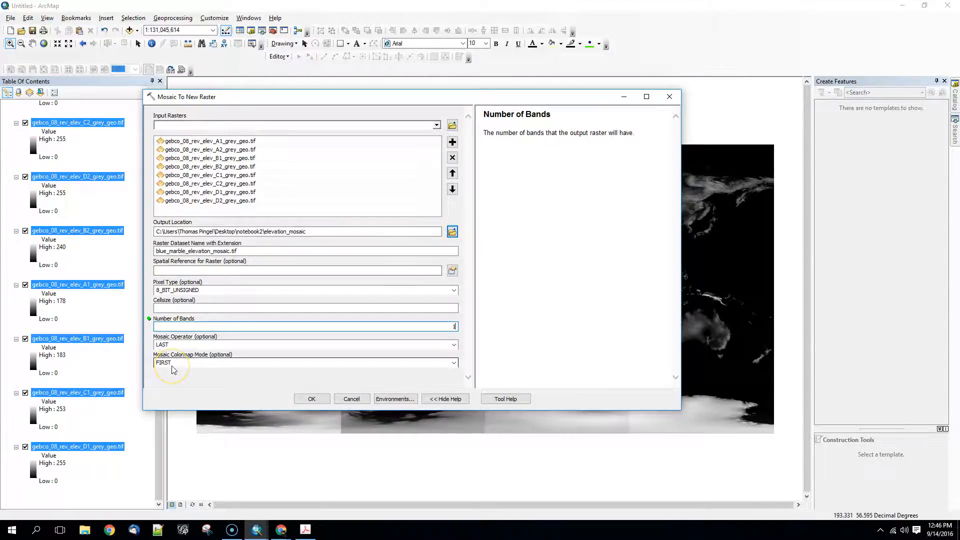
{"action": "left_click", "coordinate": [314, 399]}
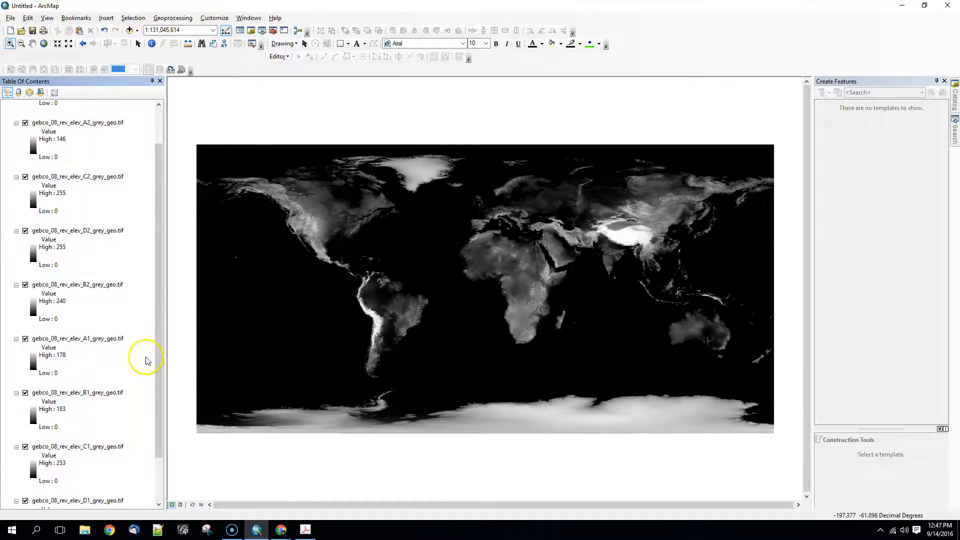
Remove all eight source tile layers, A2 through D1, from the map, keeping only blue_marble_elevation_mosaic.tif.
{"action": "scroll", "coordinate": [155, 395], "scroll_direction": "down", "scroll_amount": 2}
{"action": "left_click_drag", "start_coordinate": [152, 463], "coordinate": [156, 139]}
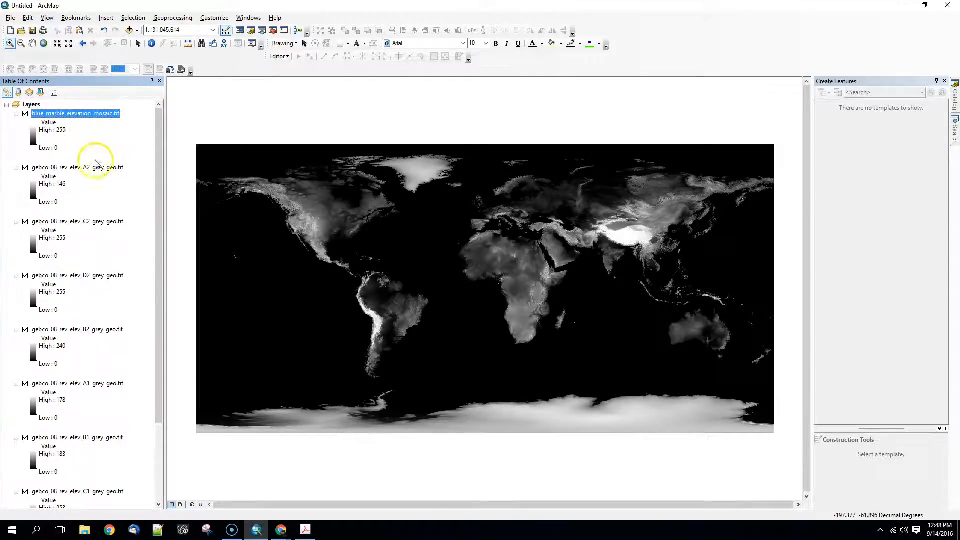
{"action": "left_click", "coordinate": [78, 167]}
{"action": "left_click_drag", "start_coordinate": [156, 150], "coordinate": [159, 378]}
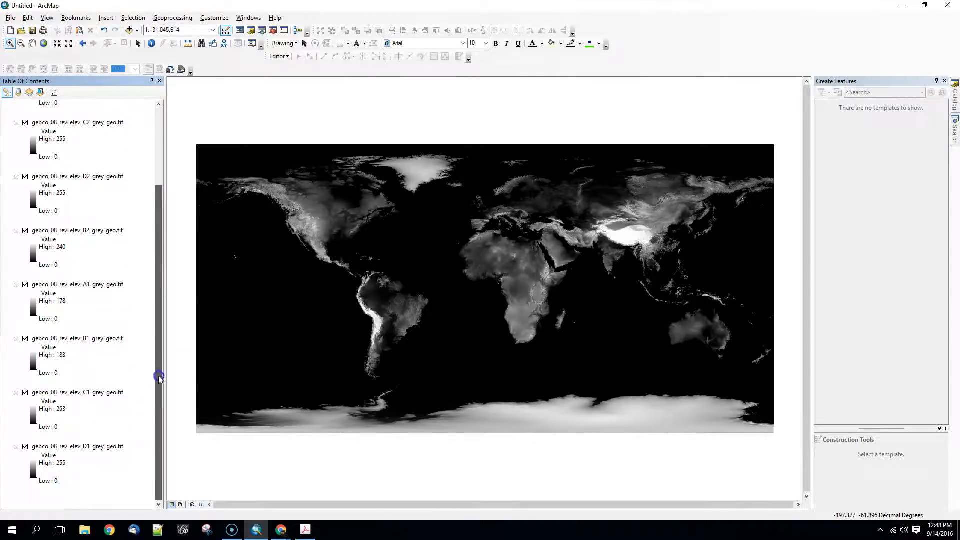
{"action": "left_click", "coordinate": [78, 446], "text": "shift"}
{"action": "right_click", "coordinate": [80, 445]}
{"action": "left_click", "coordinate": [109, 368]}
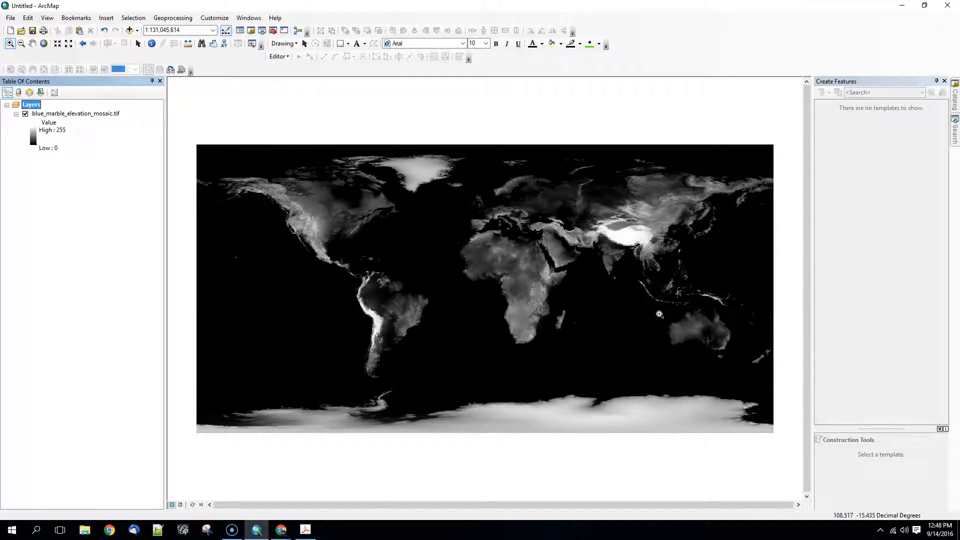
Open the data frame's coordinate system settings and search the available systems for winkel.
{"action": "right_click", "coordinate": [29, 103]}
{"action": "left_click", "coordinate": [99, 317]}
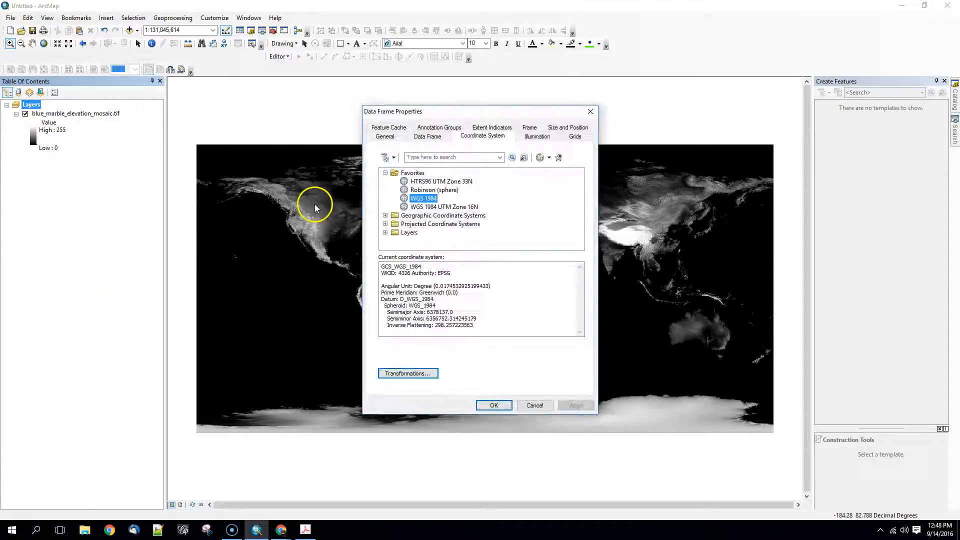
{"action": "left_click", "coordinate": [417, 201]}
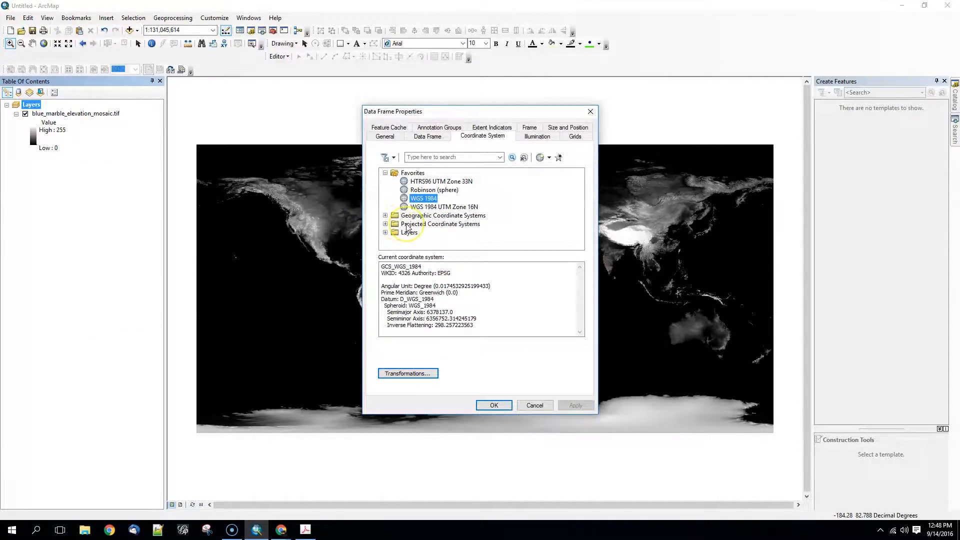
{"action": "left_click_drag", "start_coordinate": [481, 113], "coordinate": [143, 116]}
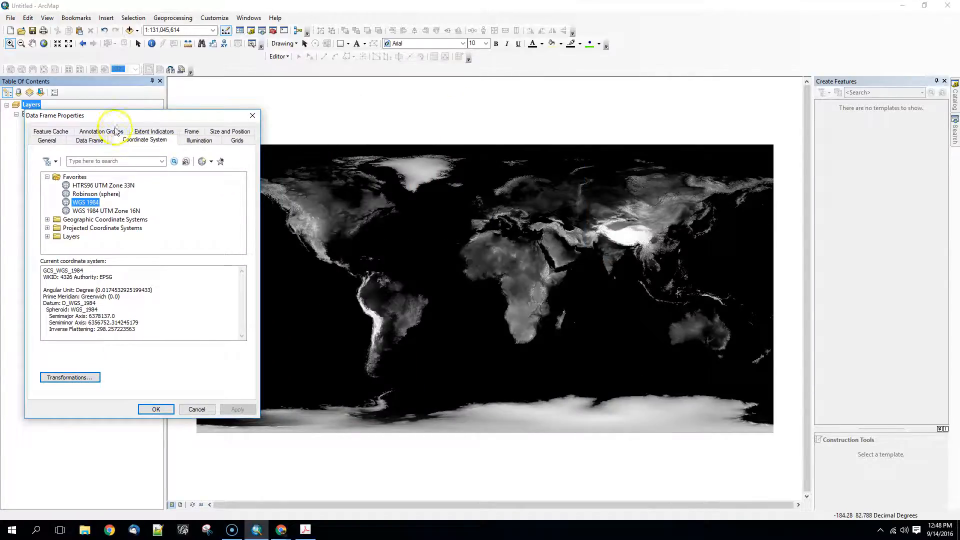
{"action": "left_click", "coordinate": [110, 161]}
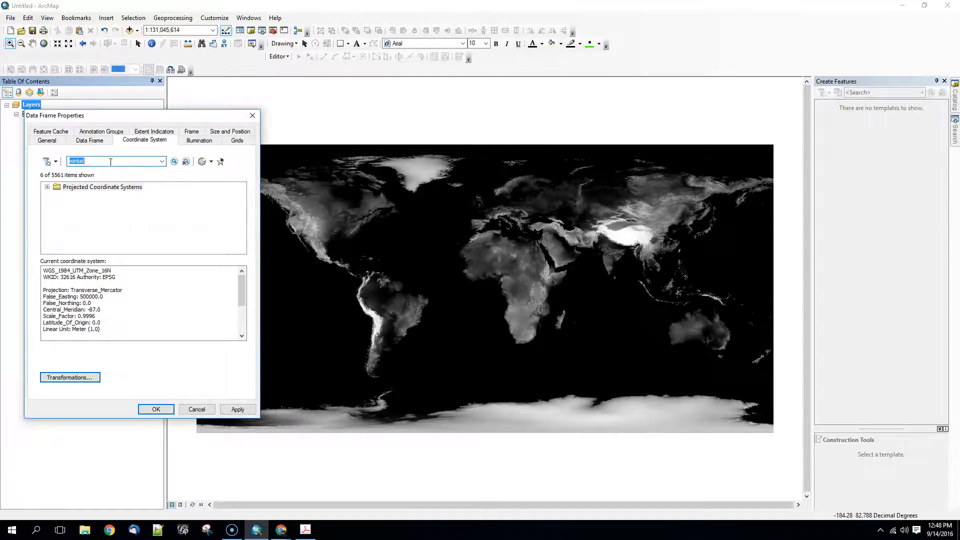
Set the data frame's projection to the sphere-based world system Winkel I (sphere).
{"action": "left_click", "coordinate": [47, 187]}
{"action": "left_click", "coordinate": [56, 204]}
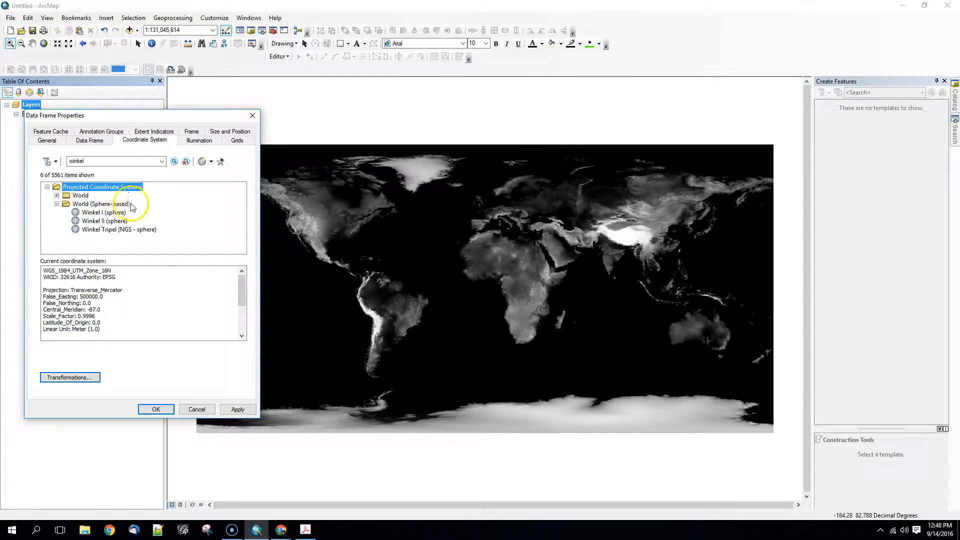
{"action": "left_click", "coordinate": [106, 213]}
{"action": "left_click", "coordinate": [238, 409]}
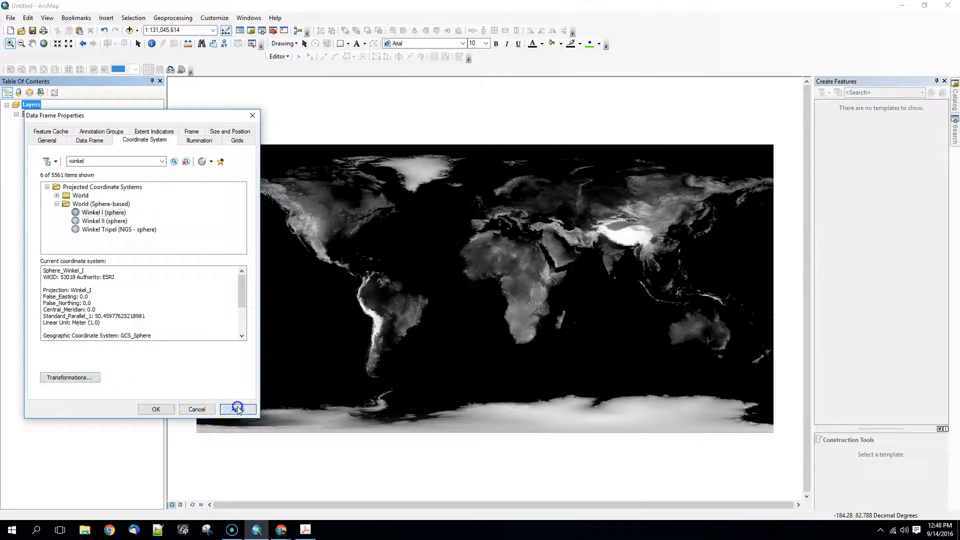
{"action": "left_click", "coordinate": [76, 297]}
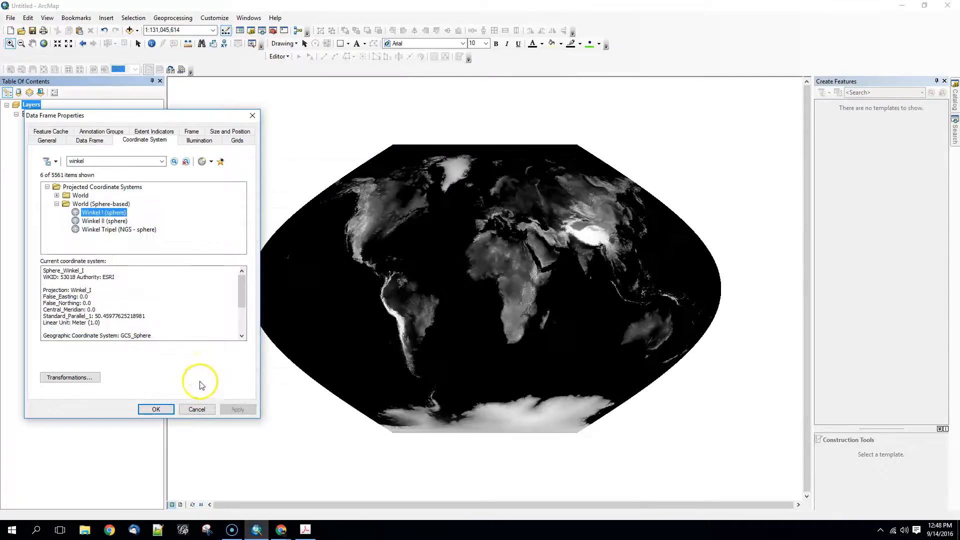
{"action": "left_click", "coordinate": [156, 409]}
{"action": "left_click", "coordinate": [65, 294]}
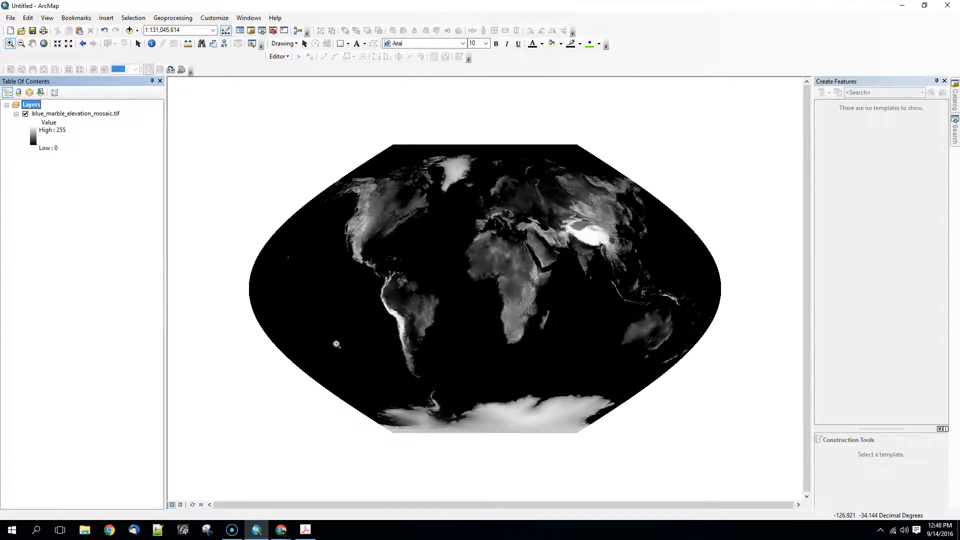
{"action": "left_click", "coordinate": [337, 326]}
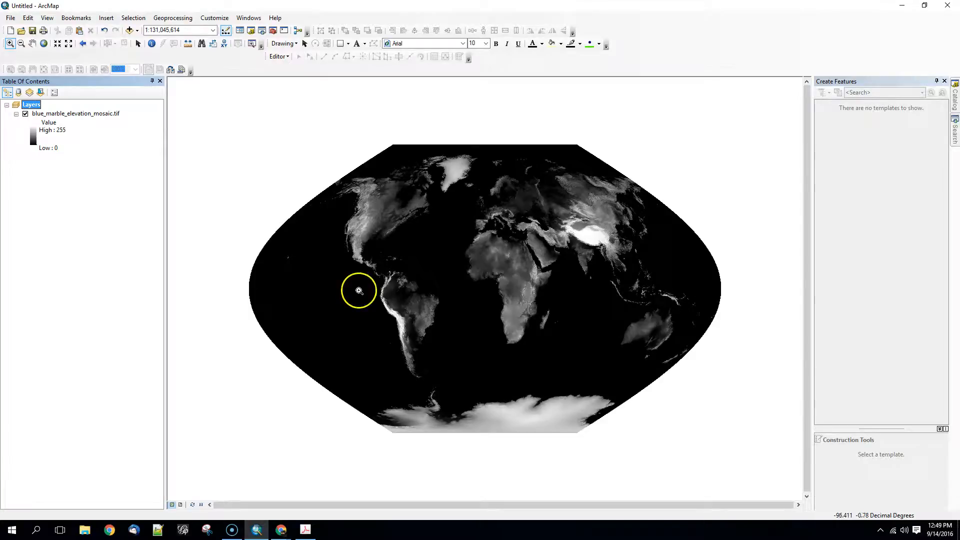
Switch to Chrome and return from NASA Visible Earth's Topography page to the Blue Marble collection.
{"action": "left_click", "coordinate": [110, 529]}
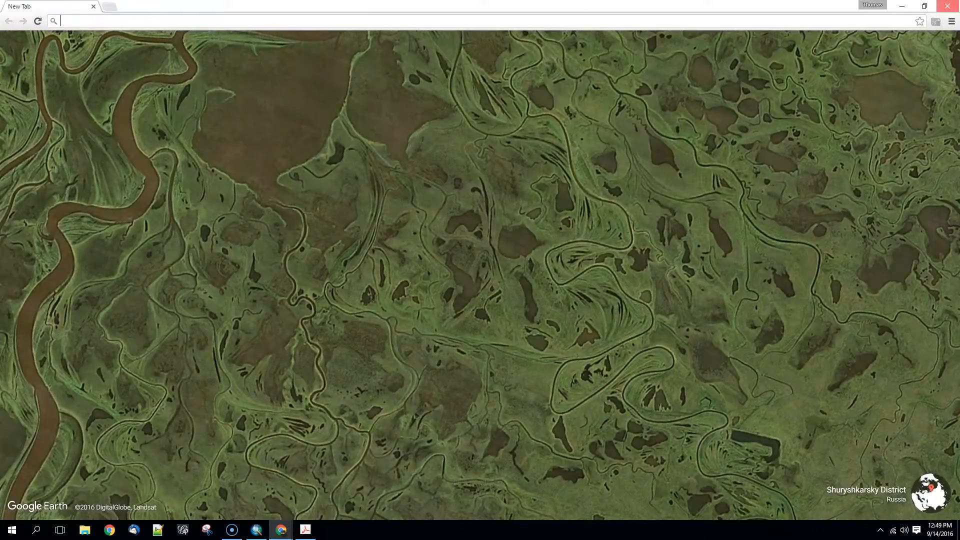
{"action": "left_click", "coordinate": [947, 6]}
{"action": "mouse_move", "coordinate": [280, 527]}
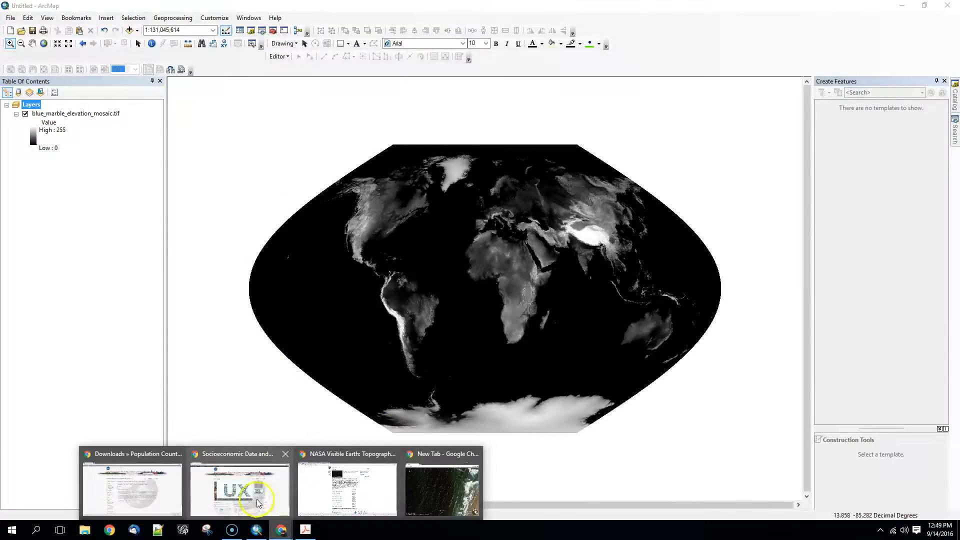
{"action": "left_click", "coordinate": [427, 487]}
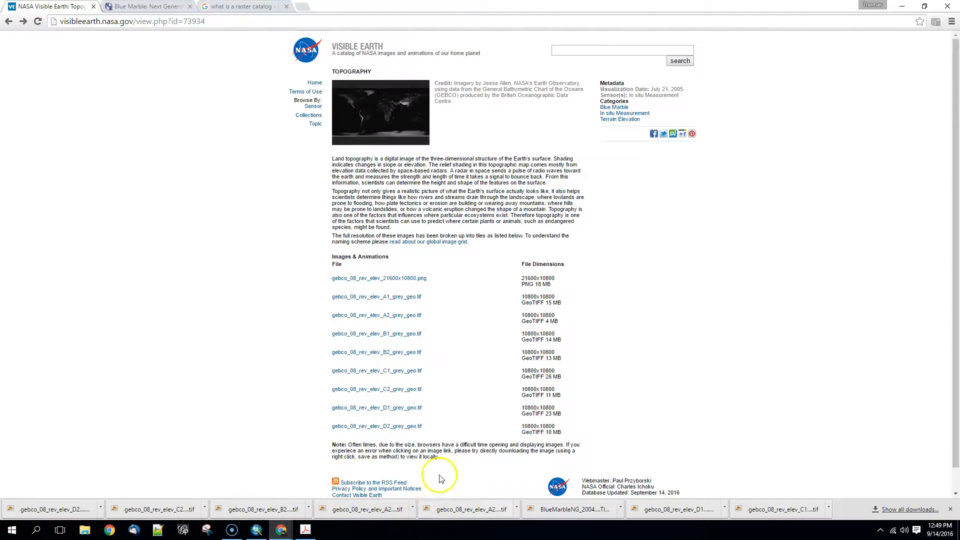
{"action": "left_click", "coordinate": [9, 21]}
{"action": "scroll", "coordinate": [264, 144], "scroll_direction": "up", "scroll_amount": 3}
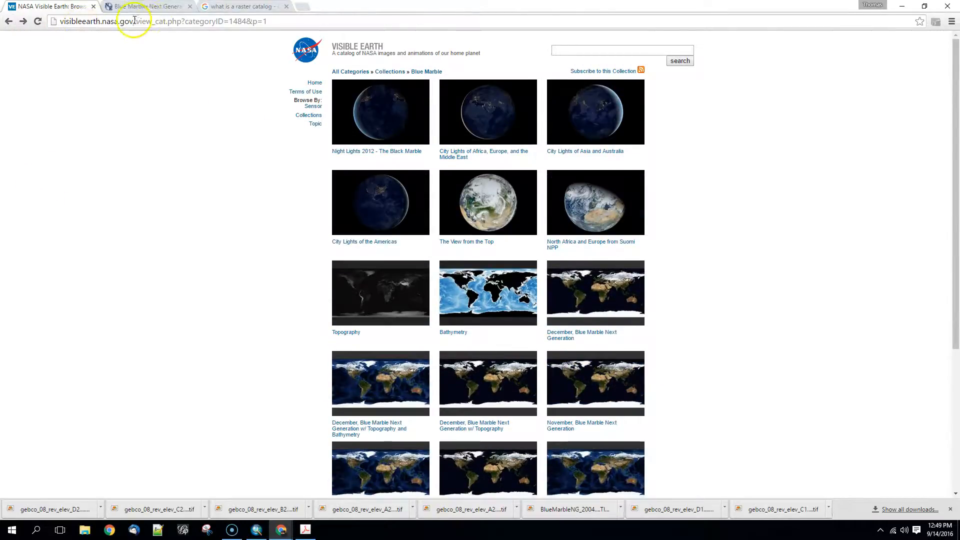
Go to the visibleearth.nasa.gov home page and examine its Blue Marble collection and Night Lights 2012 flat map downloads.
{"action": "left_click_drag", "start_coordinate": [133, 21], "coordinate": [294, 20]}
{"action": "key", "text": "Delete"}
{"action": "key", "text": "Return"}
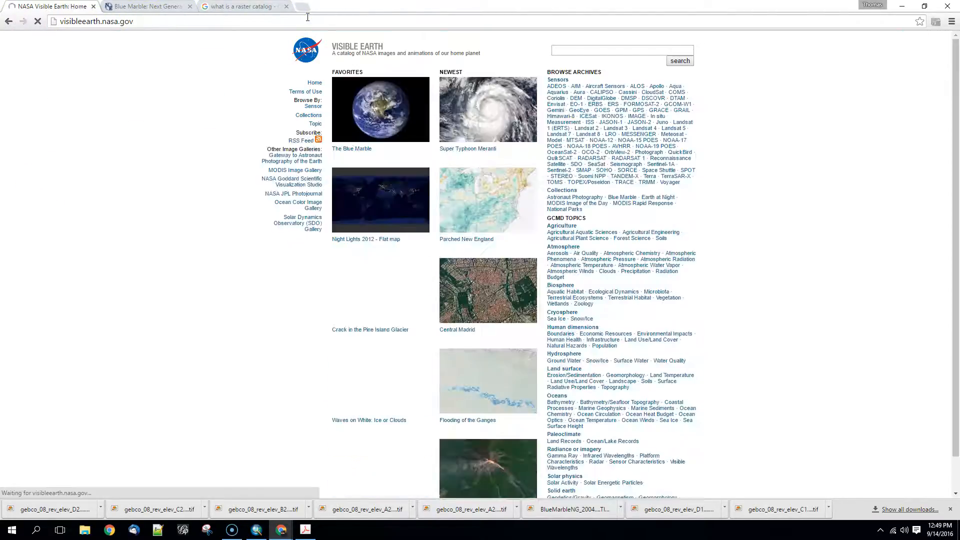
{"action": "left_click", "coordinate": [350, 121]}
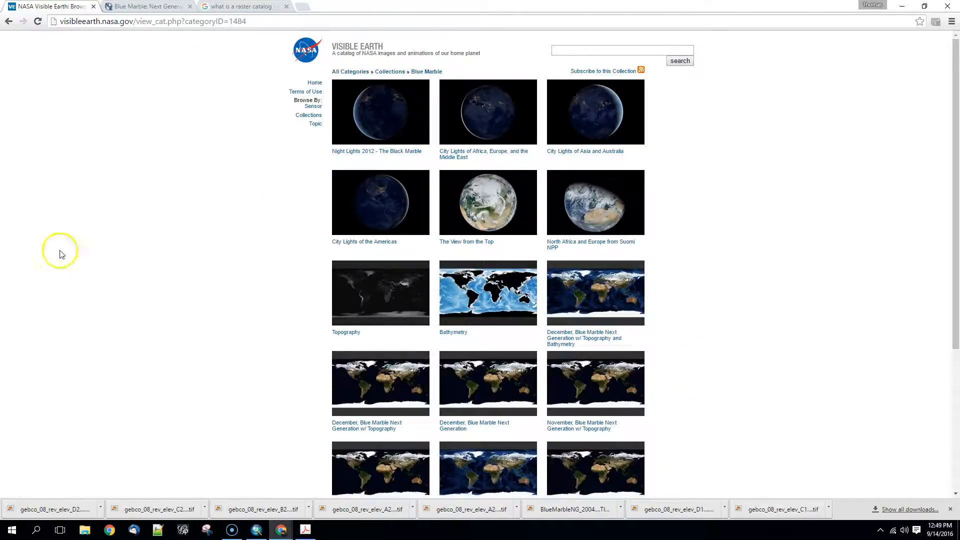
{"action": "left_click", "coordinate": [9, 22]}
{"action": "left_click", "coordinate": [379, 218]}
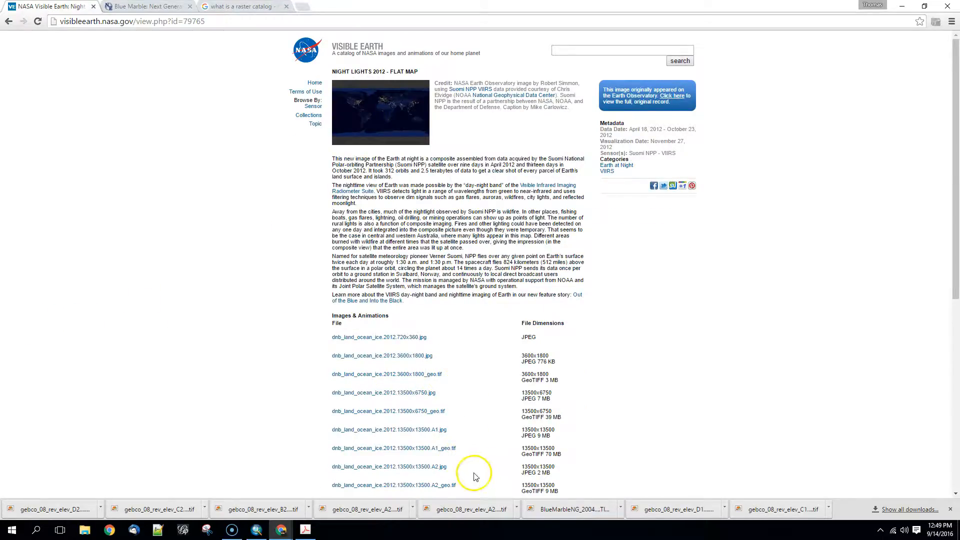
{"action": "left_click", "coordinate": [10, 23]}
Return to the Google results for georeferenced blue marble and open NASA's Blue Marble: Next Generation +Topography and Bathymetry page.
{"action": "left_click", "coordinate": [155, 7]}
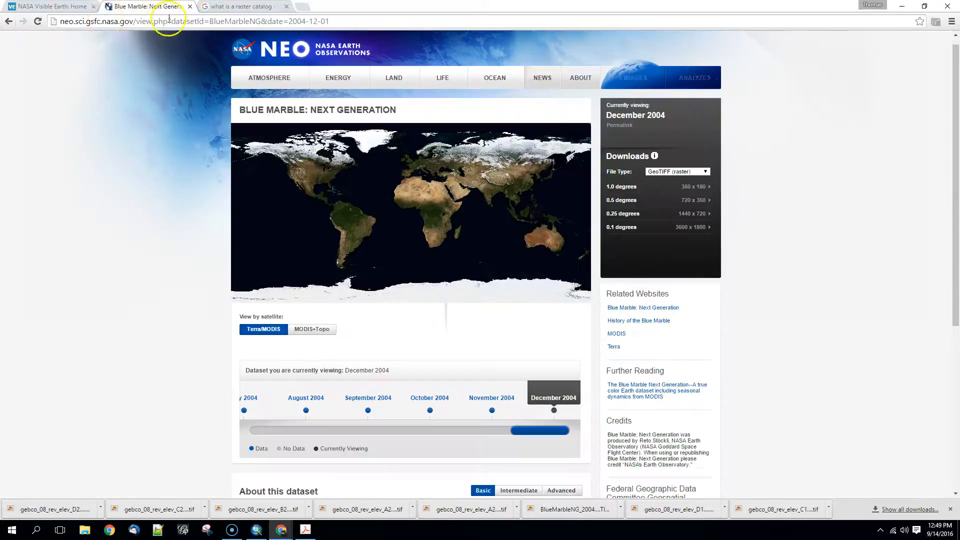
{"action": "right_click", "coordinate": [7, 23]}
{"action": "left_click", "coordinate": [50, 58]}
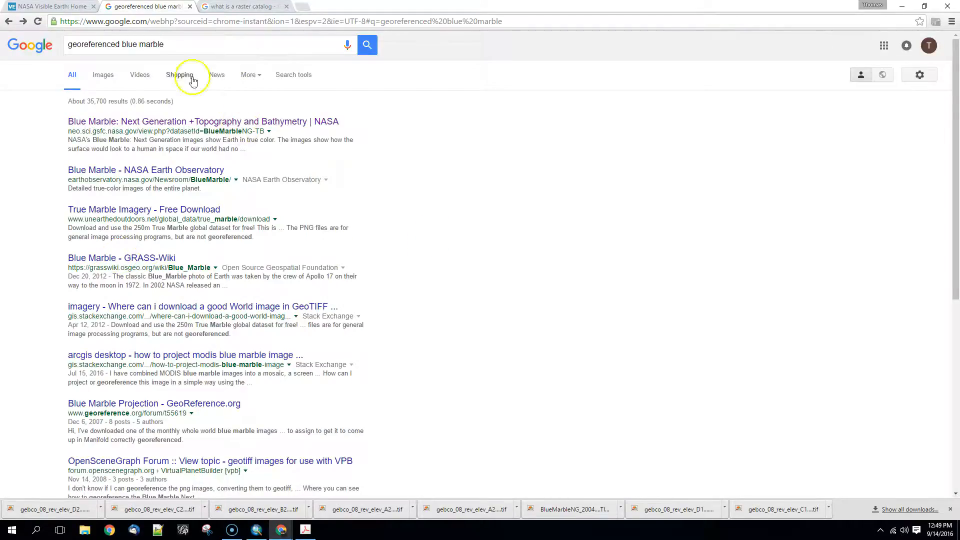
{"action": "left_click", "coordinate": [152, 125]}
{"action": "left_click", "coordinate": [152, 122]}
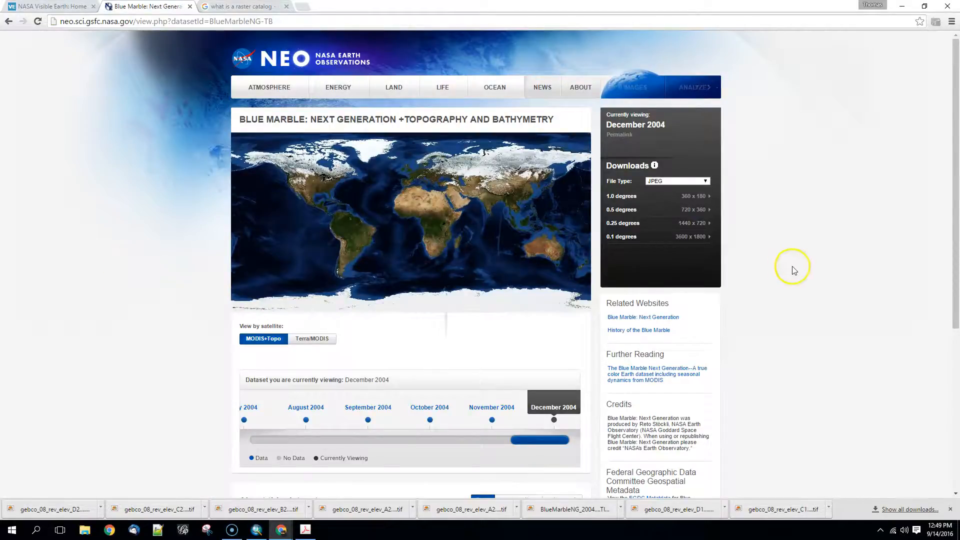
Download the December 2004 image as a 0.25-degree GeoTIFF (1440 x 720) and show the file in its folder.
{"action": "left_click", "coordinate": [677, 181]}
{"action": "left_click", "coordinate": [673, 200]}
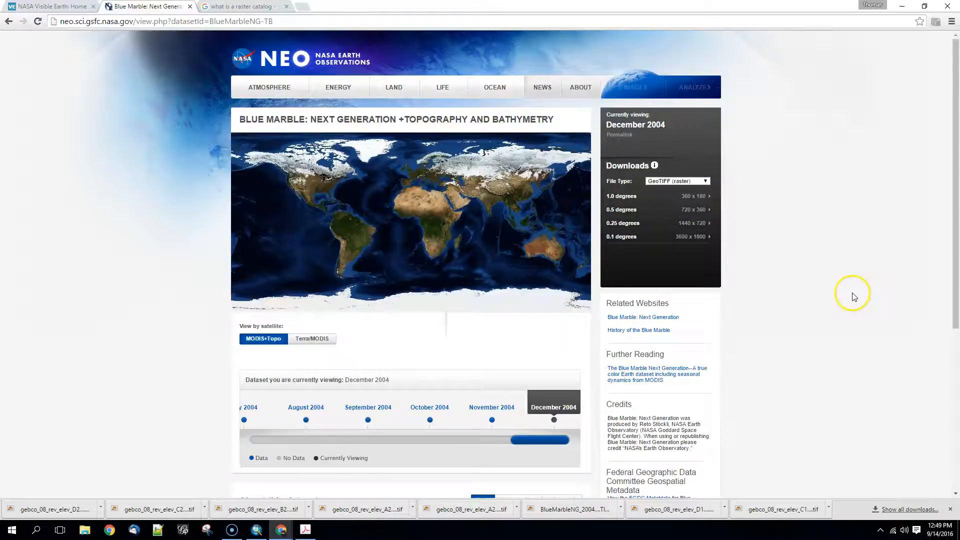
{"action": "left_click", "coordinate": [691, 223]}
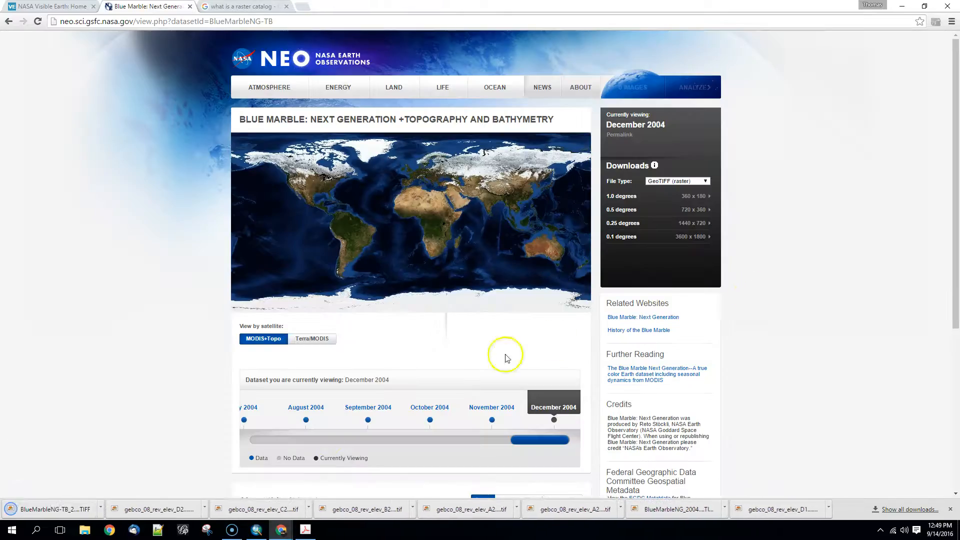
{"action": "left_click", "coordinate": [101, 506]}
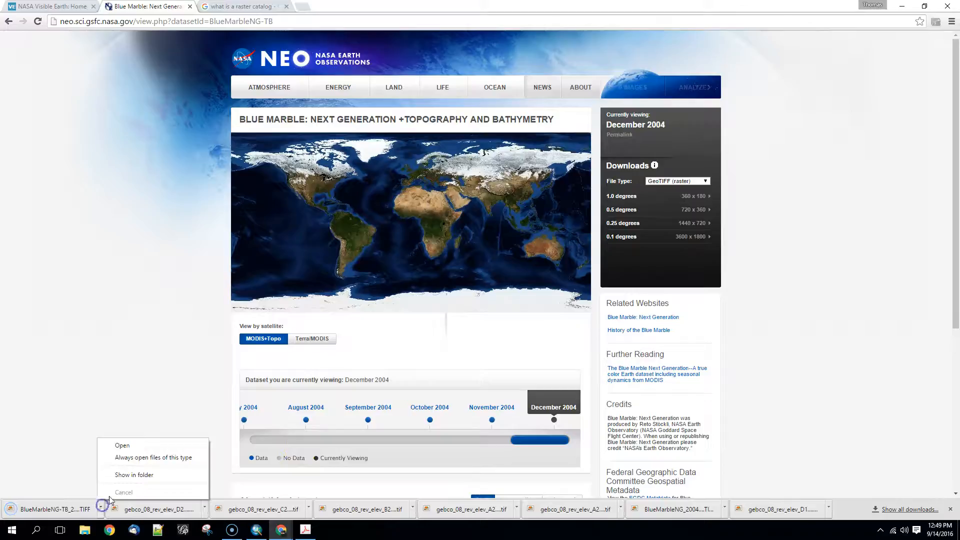
{"action": "left_click", "coordinate": [134, 475]}
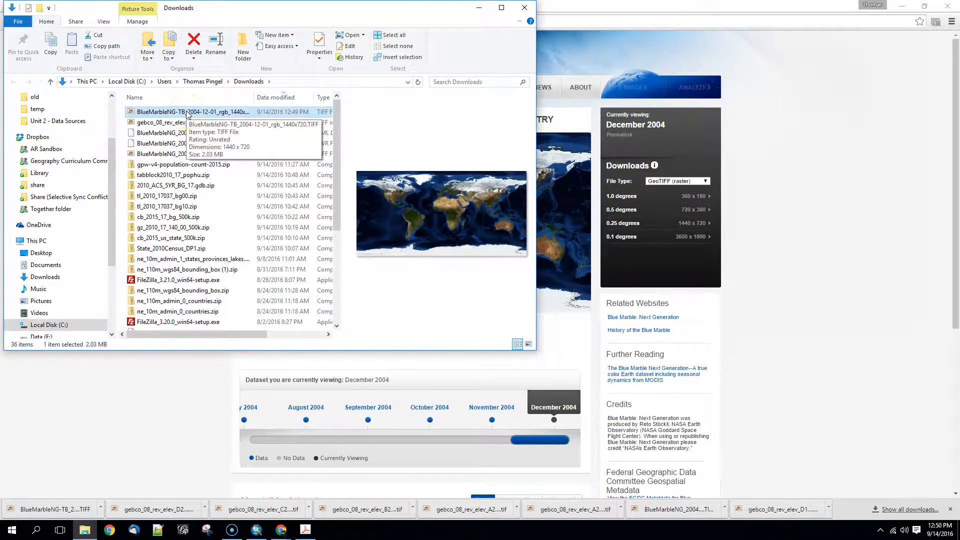
Add BlueMarbleNG-TB_2004-12-01_rgb_1440x720.TIFF to the ArcMap map and dismiss the geographic coordinate systems warning.
{"action": "left_click", "coordinate": [258, 532]}
{"action": "left_click_drag", "start_coordinate": [259, 533], "coordinate": [383, 380]}
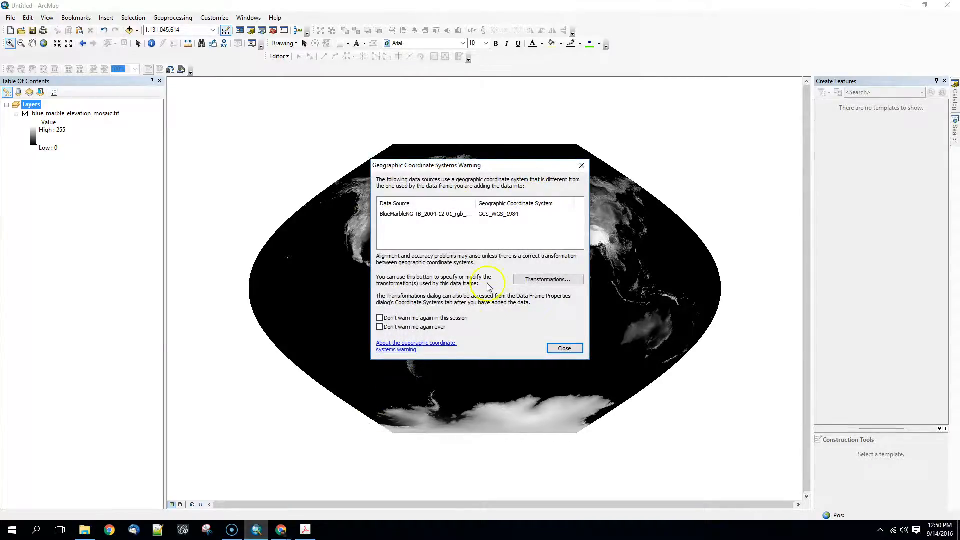
{"action": "left_click", "coordinate": [564, 348]}
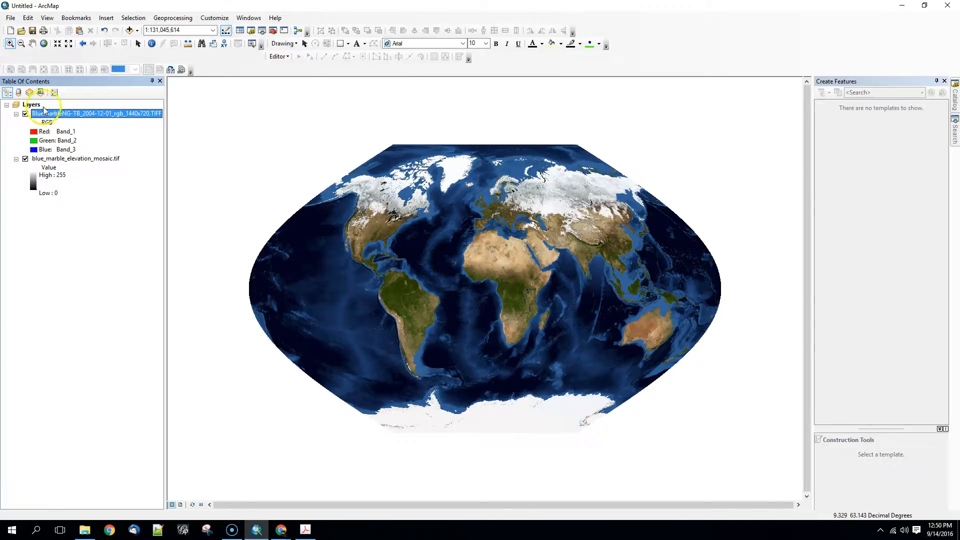
{"action": "left_click", "coordinate": [114, 198]}
{"action": "left_click", "coordinate": [120, 187]}
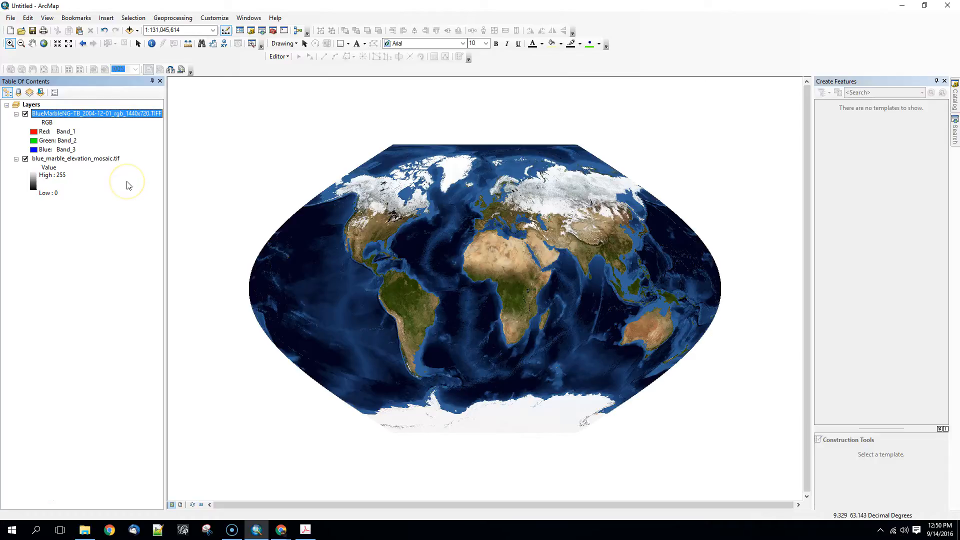